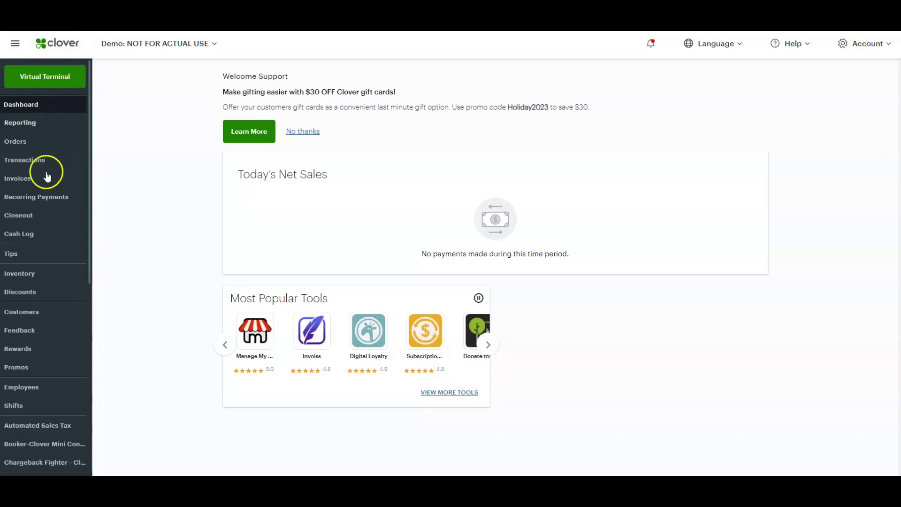
Navigate to the Inventory Items list
left_click(47, 275)
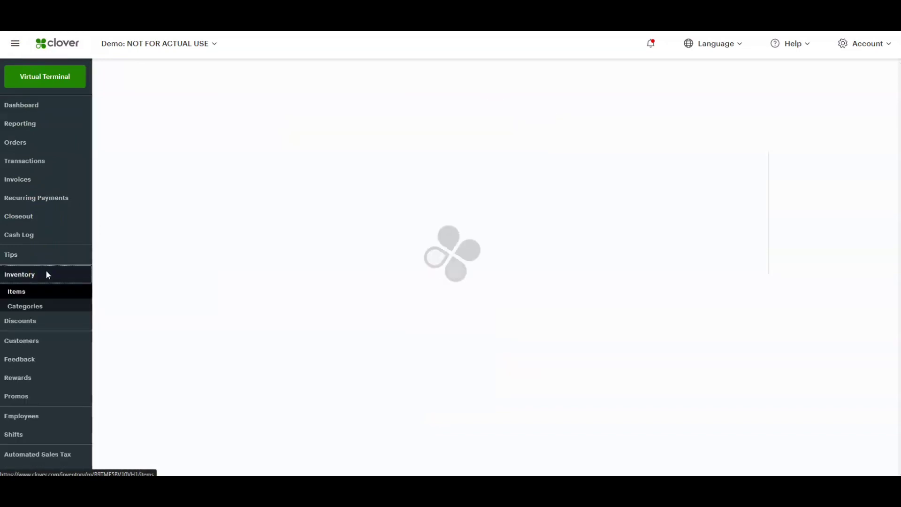
left_click(42, 276)
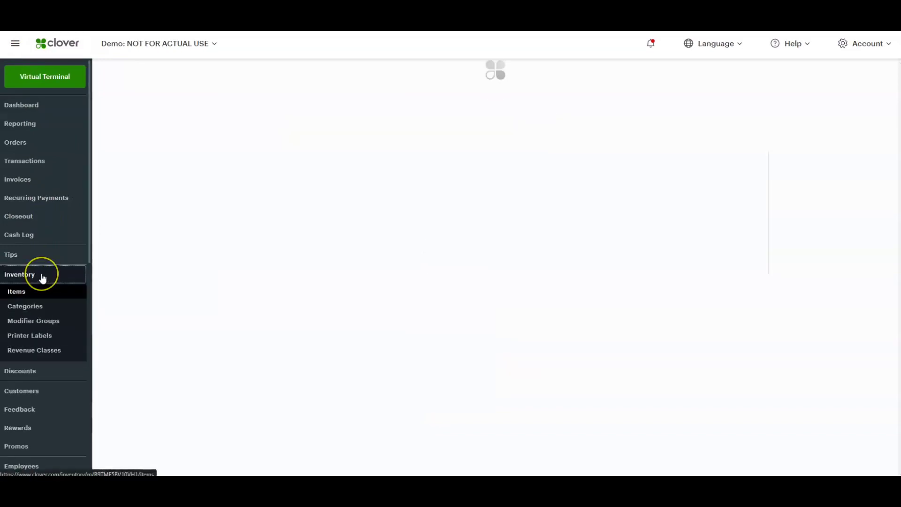
left_click(43, 273)
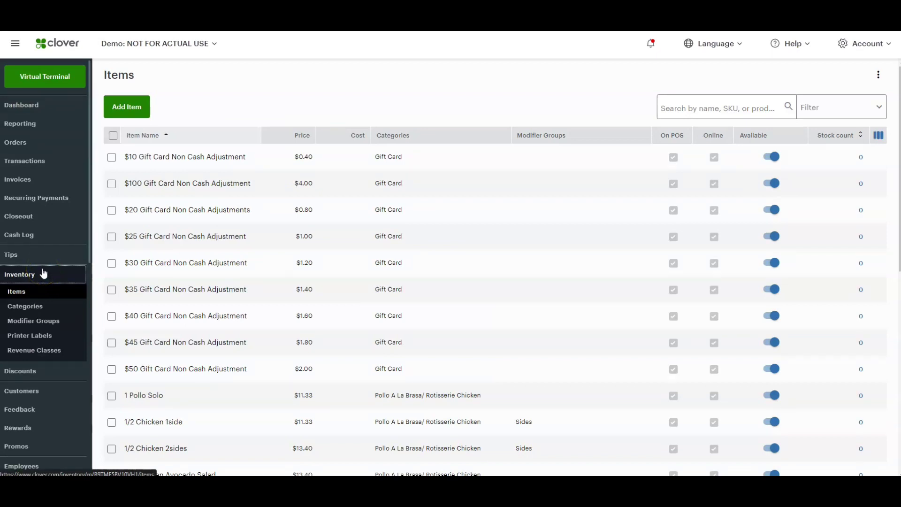
left_click(40, 172)
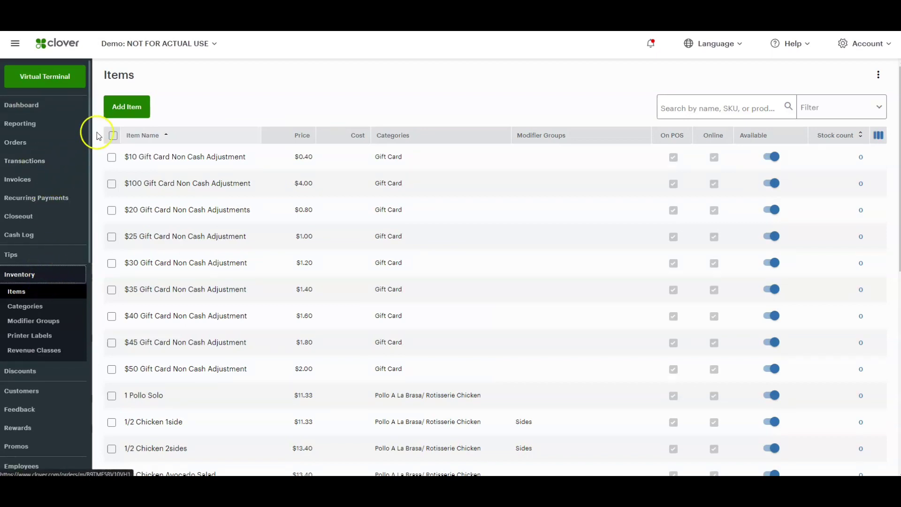
Add a new item named Sneakers priced at $50.00
left_click(132, 108)
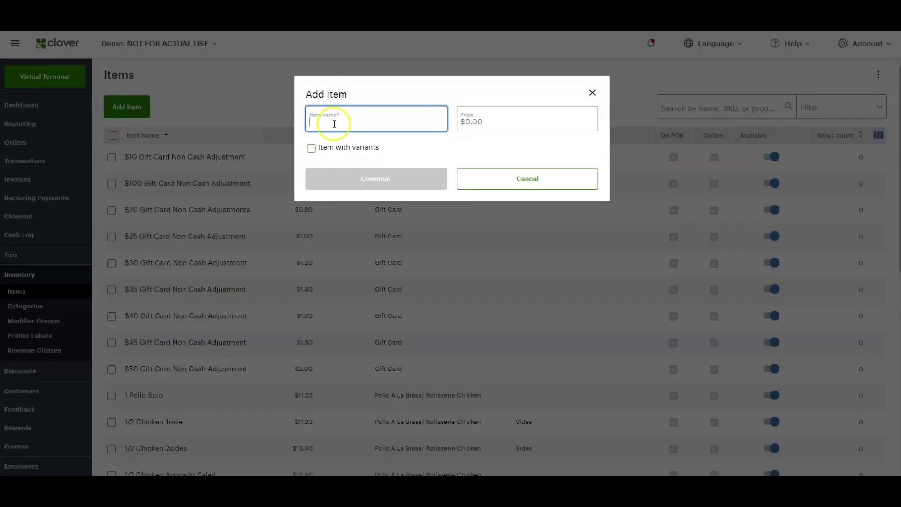
left_click(333, 124)
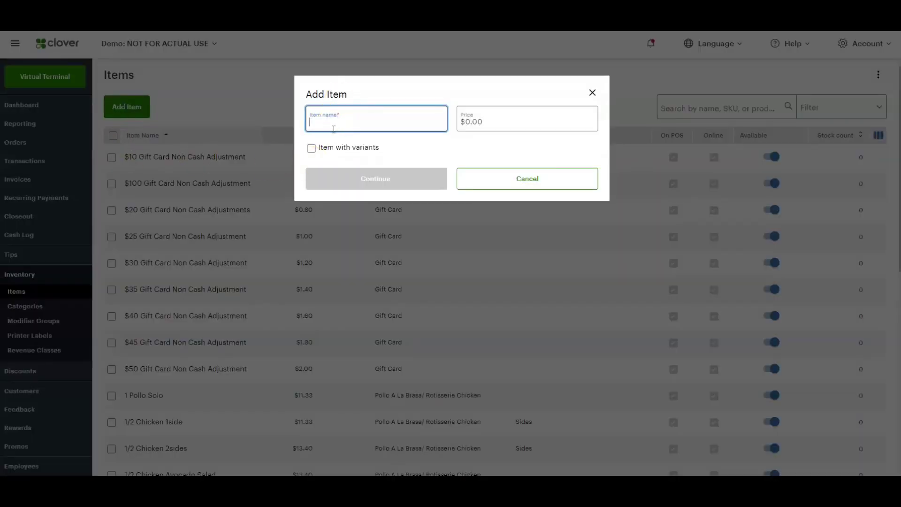
type("Sneakers")
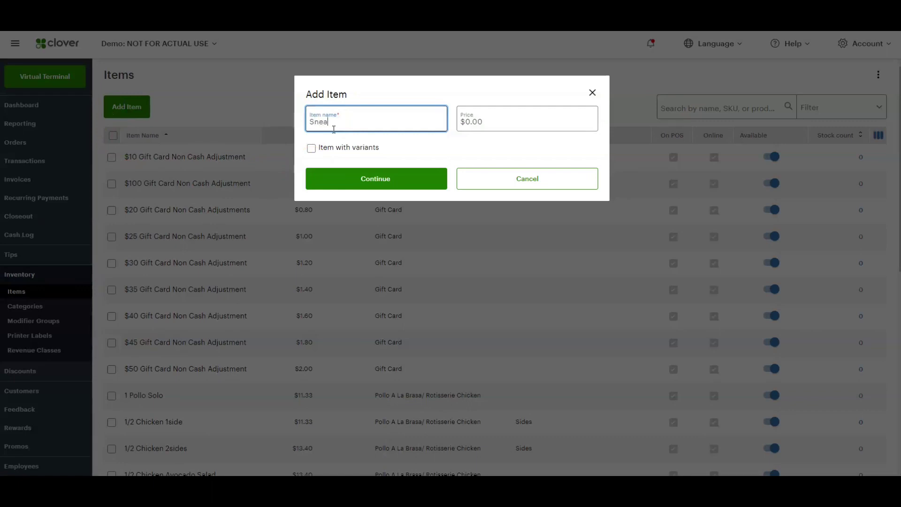
left_click(485, 122)
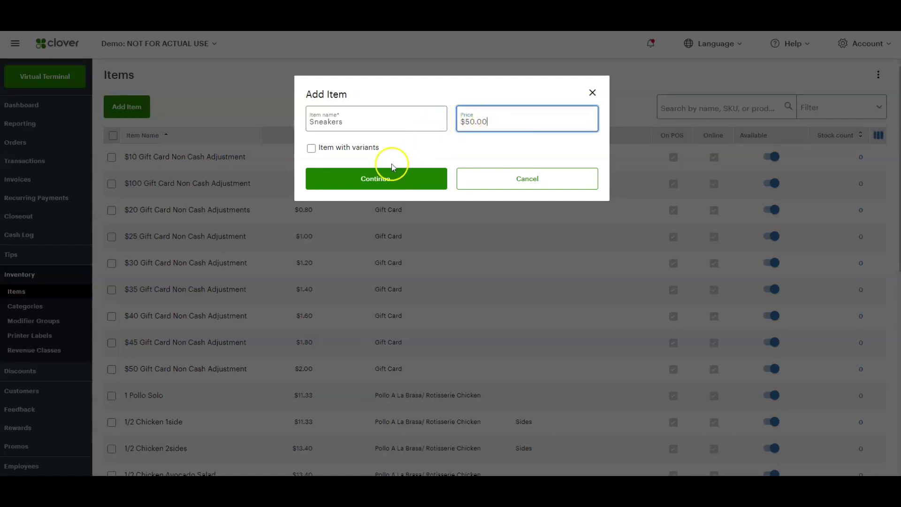
left_click(381, 180)
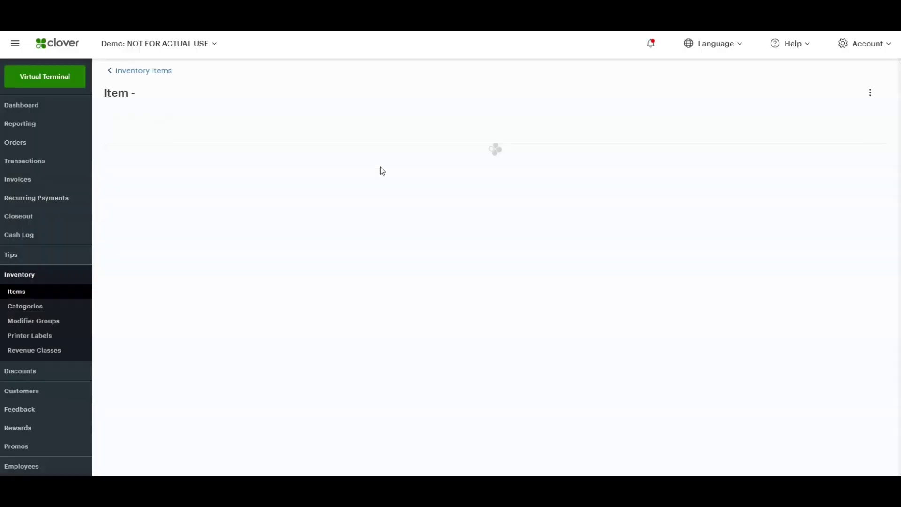
scroll(387, 211, "down", 1)
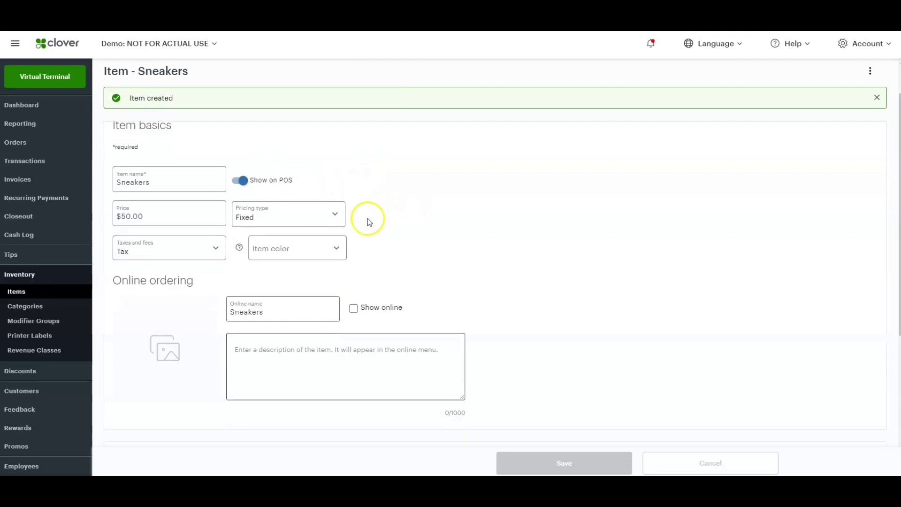
left_click(242, 181)
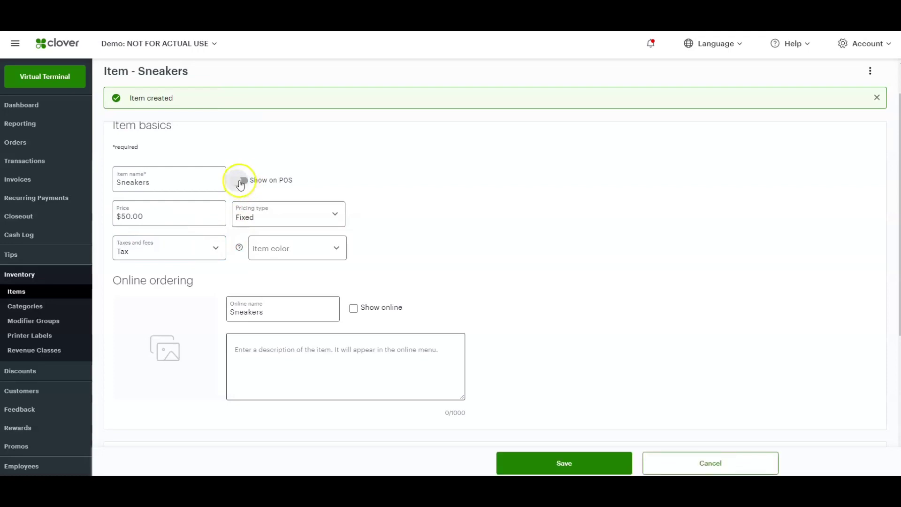
left_click(240, 183)
left_click(234, 187)
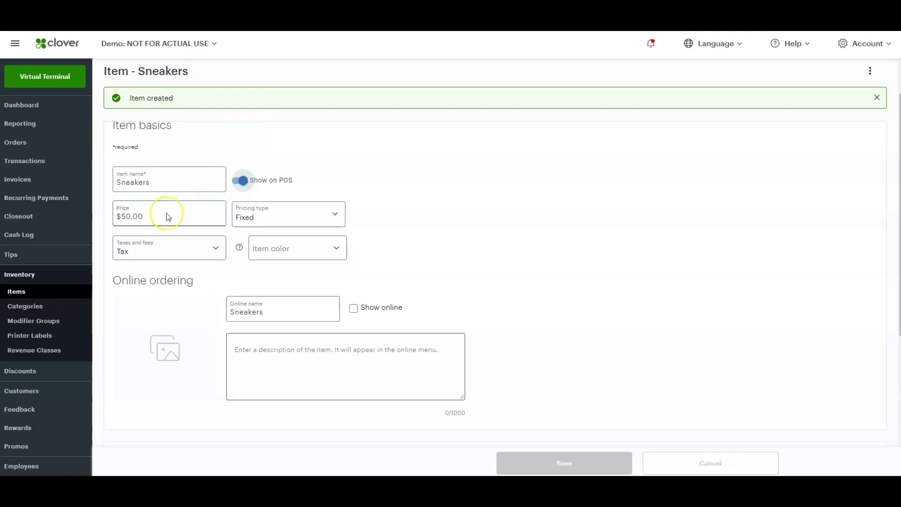
left_click(284, 218)
left_click(285, 254)
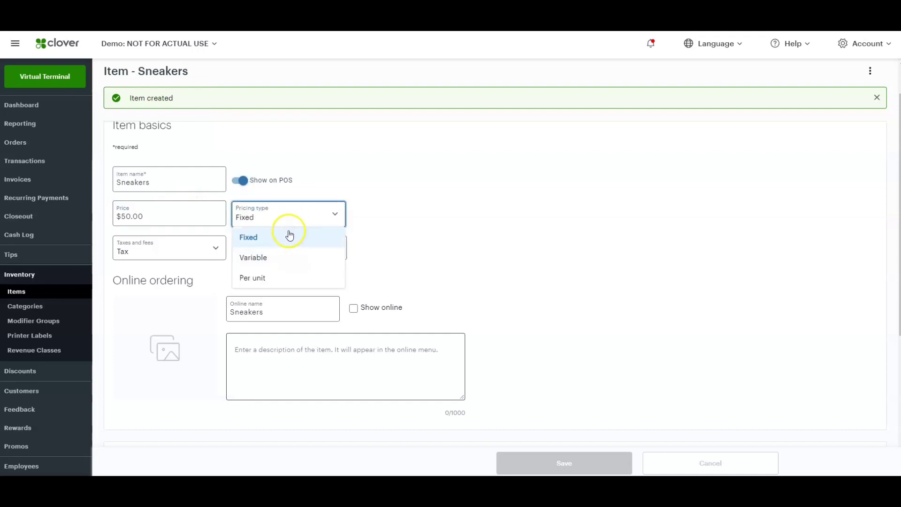
left_click(334, 213)
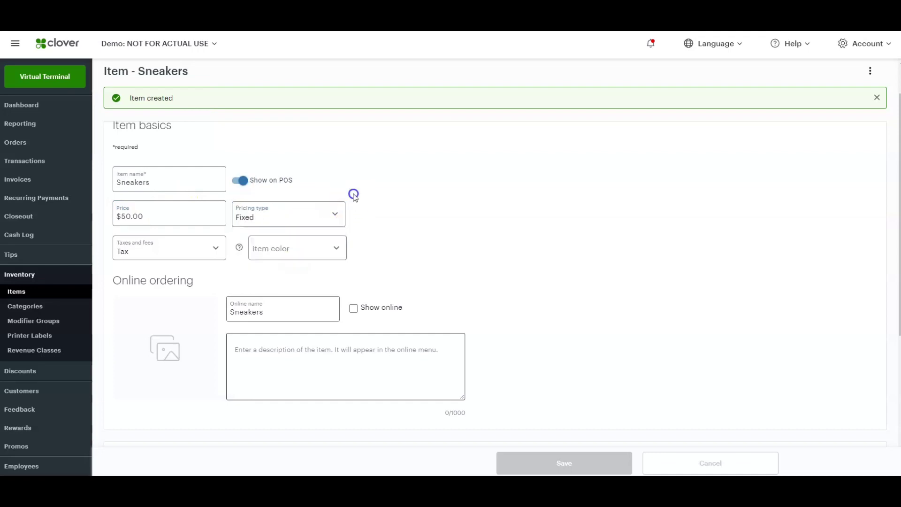
Keep the standard Tax on Sneakers and set its item colour to Orange
left_click(191, 254)
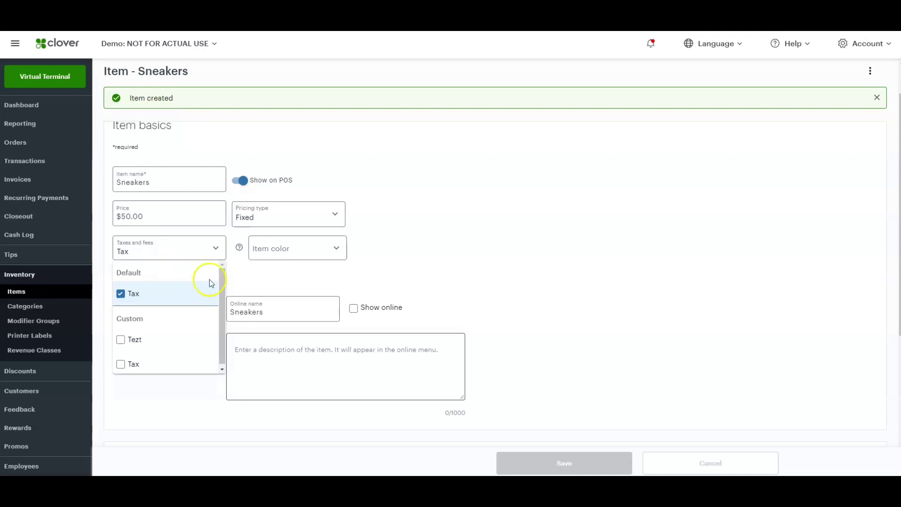
left_click(413, 250)
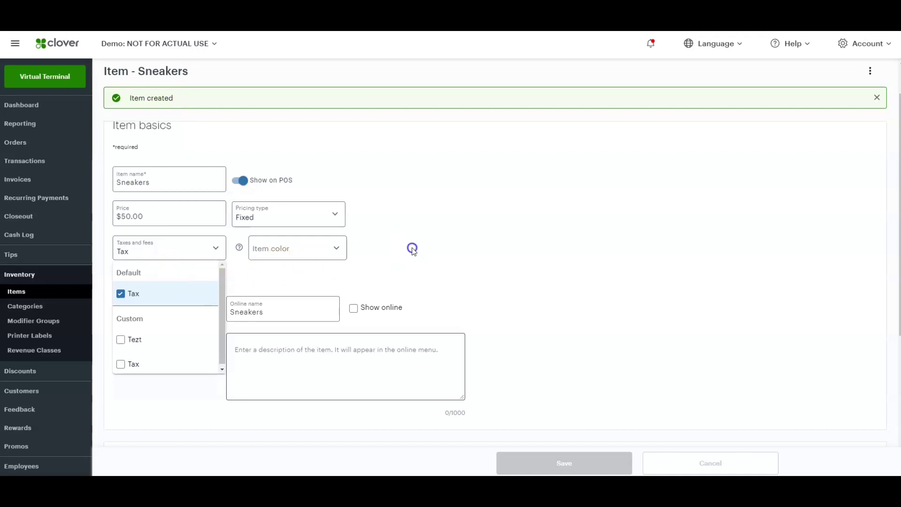
left_click(338, 247)
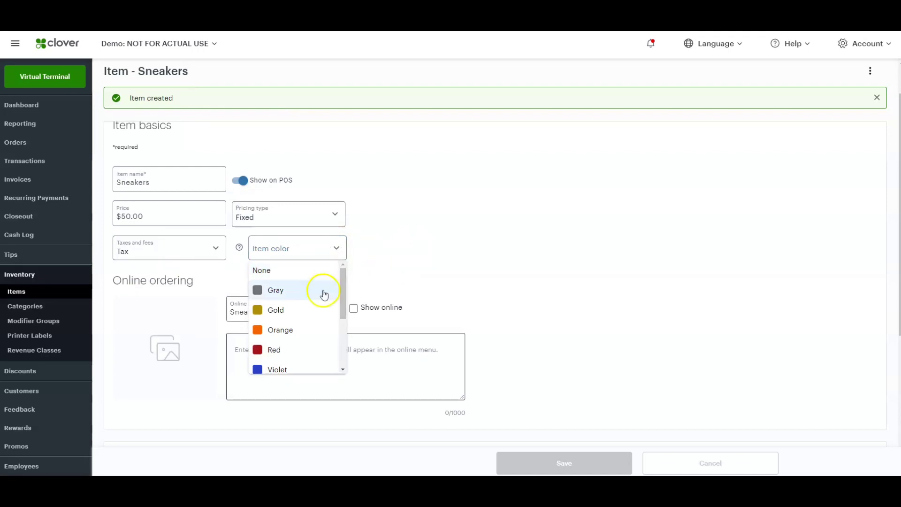
left_click(317, 323)
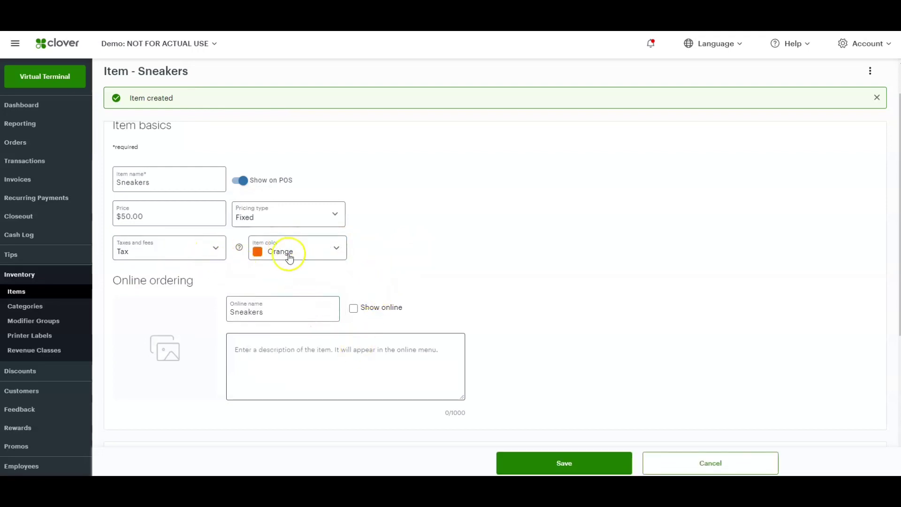
Mark Sneakers to show online with the description 'iuahdudf'
left_click(354, 309)
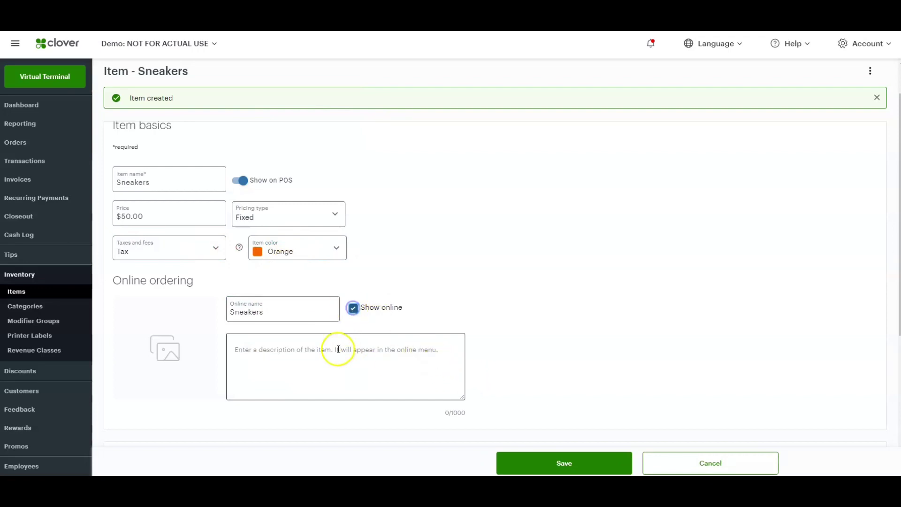
left_click(300, 358)
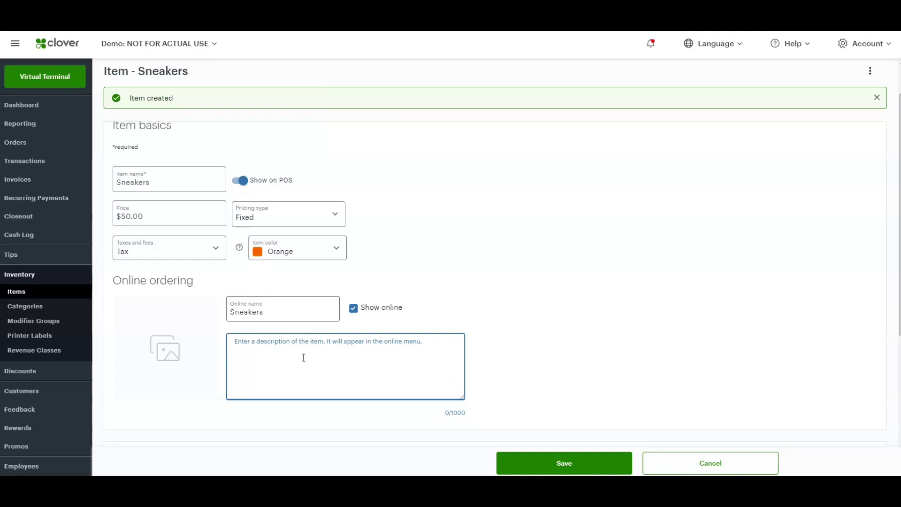
type("iuahdudf")
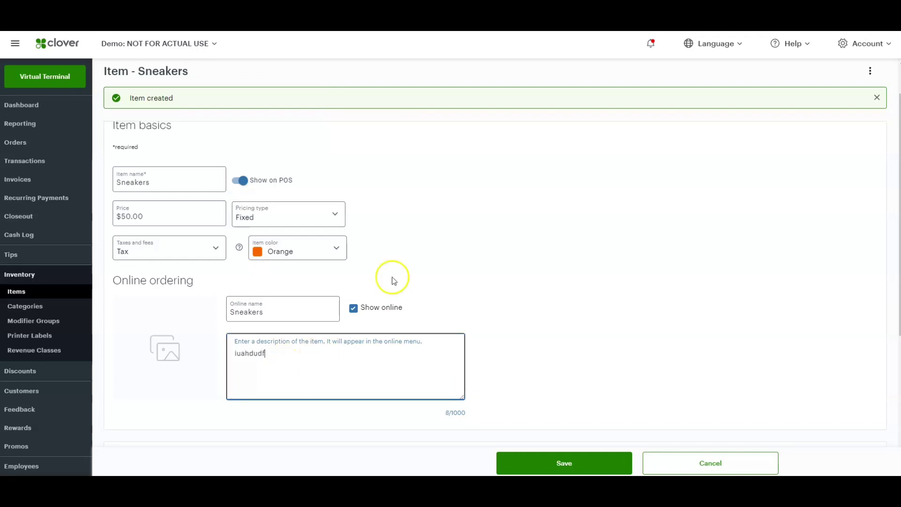
scroll(502, 272, "down", 3)
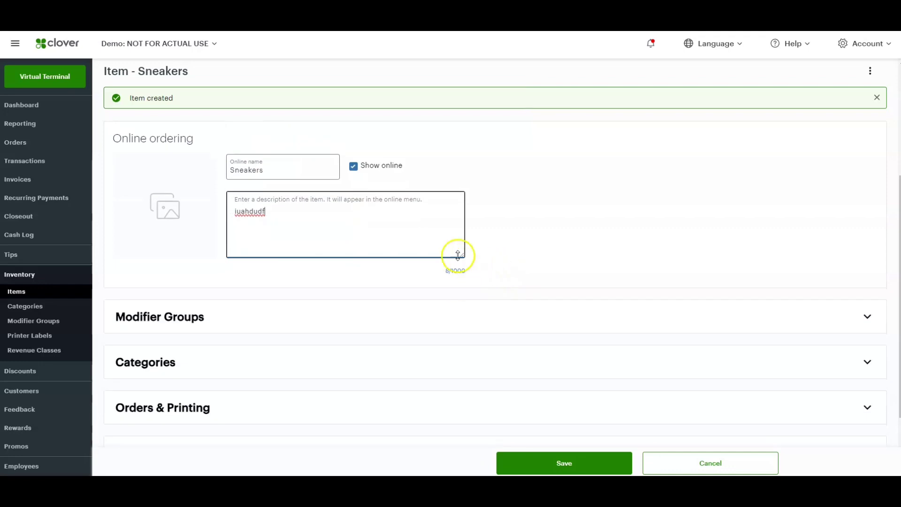
scroll(459, 256, "down", 2)
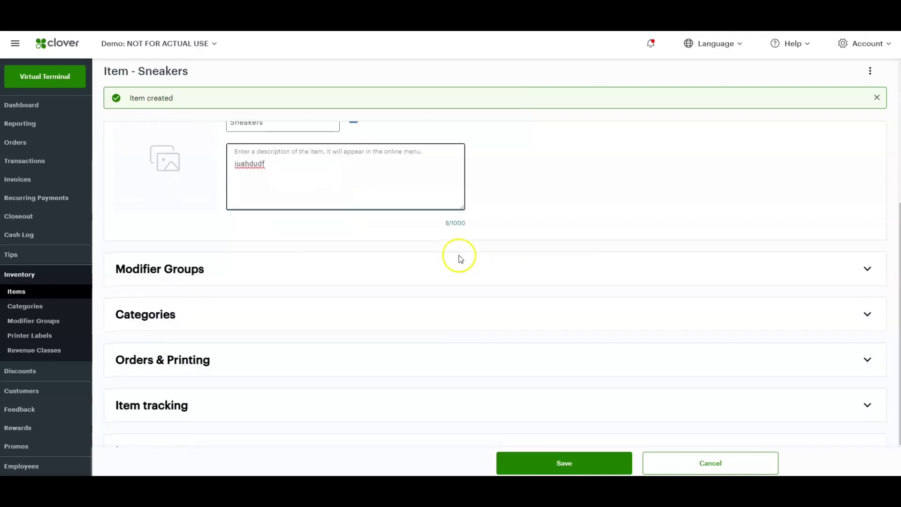
left_click(321, 220)
scroll(324, 220, "down", 2)
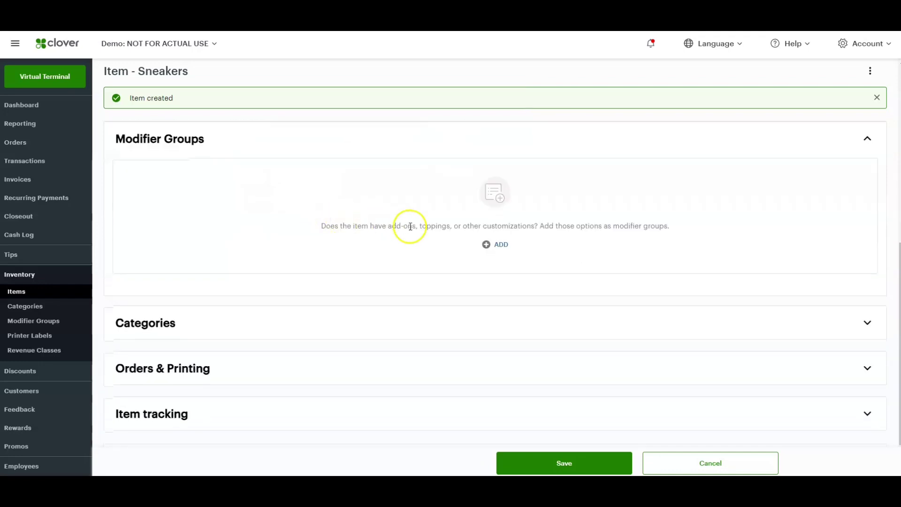
left_click(497, 249)
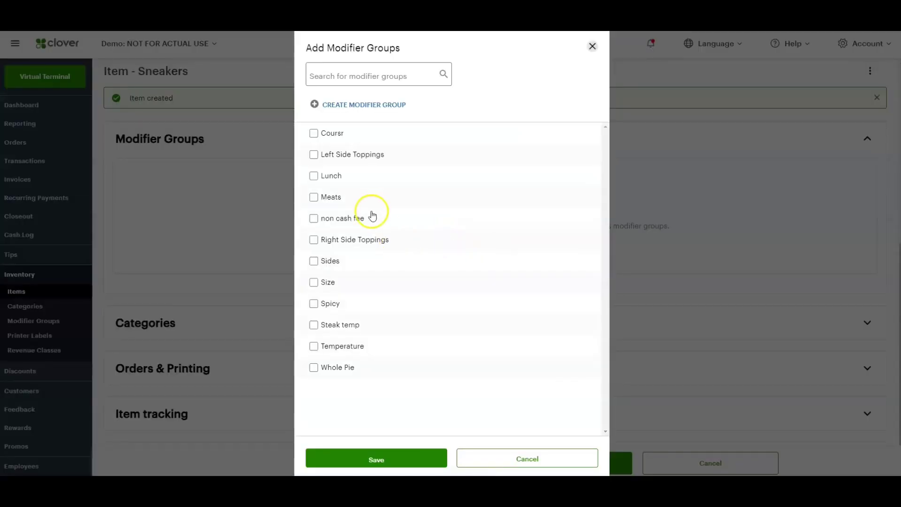
left_click(479, 461)
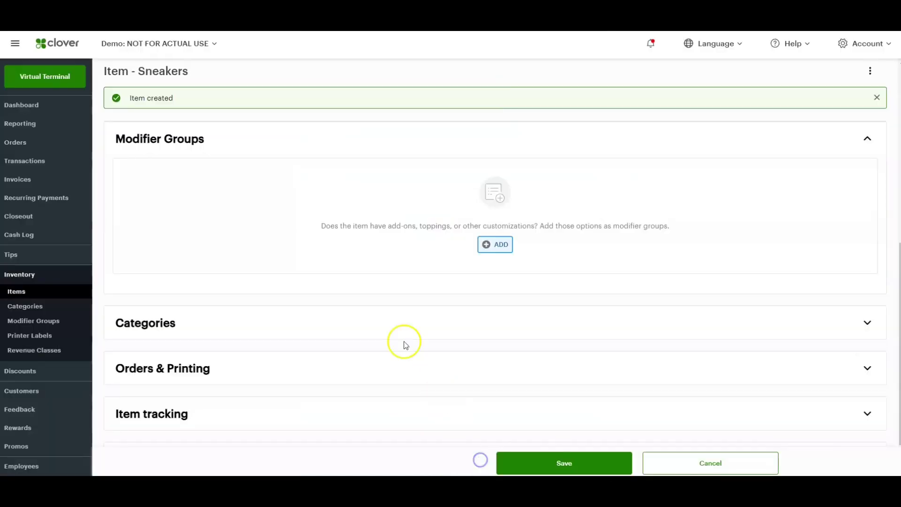
left_click(383, 324)
scroll(422, 305, "down", 4)
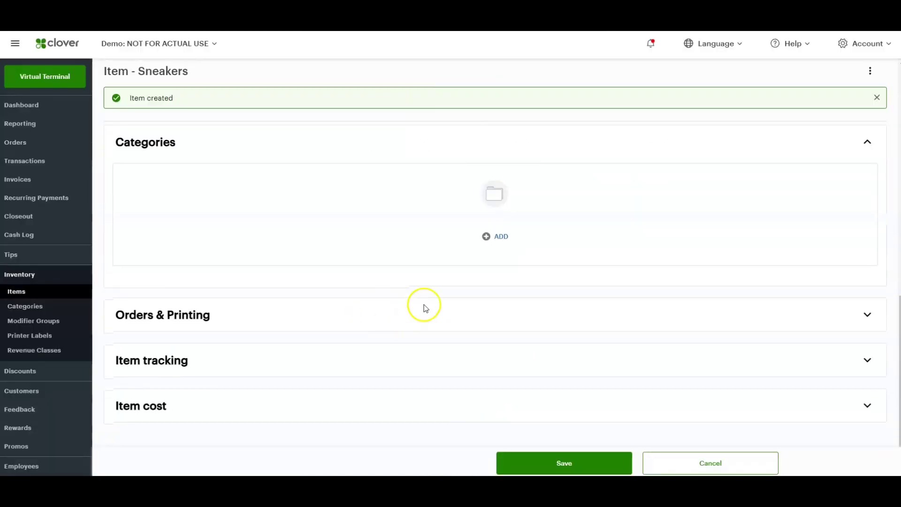
left_click(485, 245)
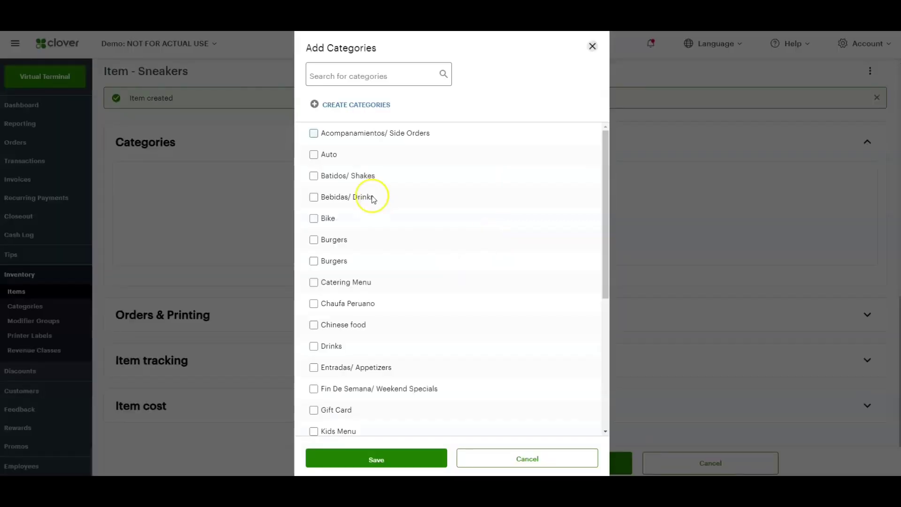
scroll(345, 214, "down", 4)
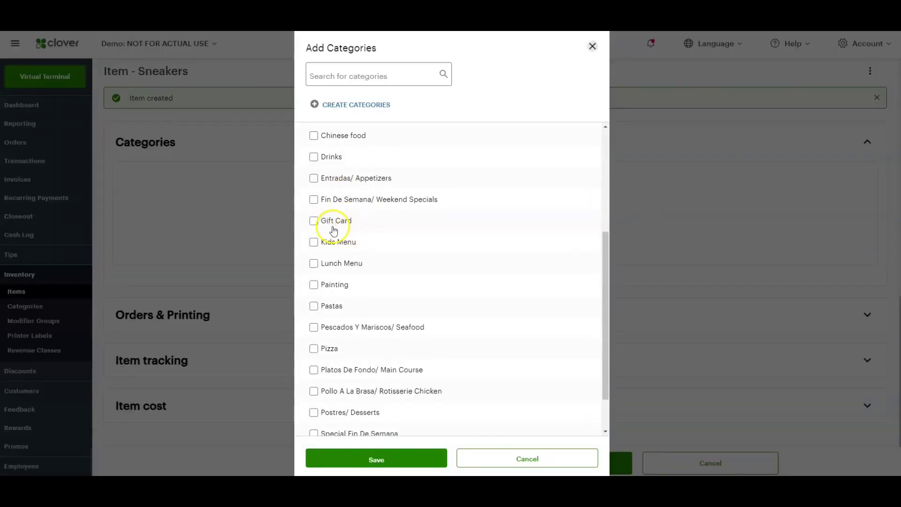
scroll(341, 258, "down", 1)
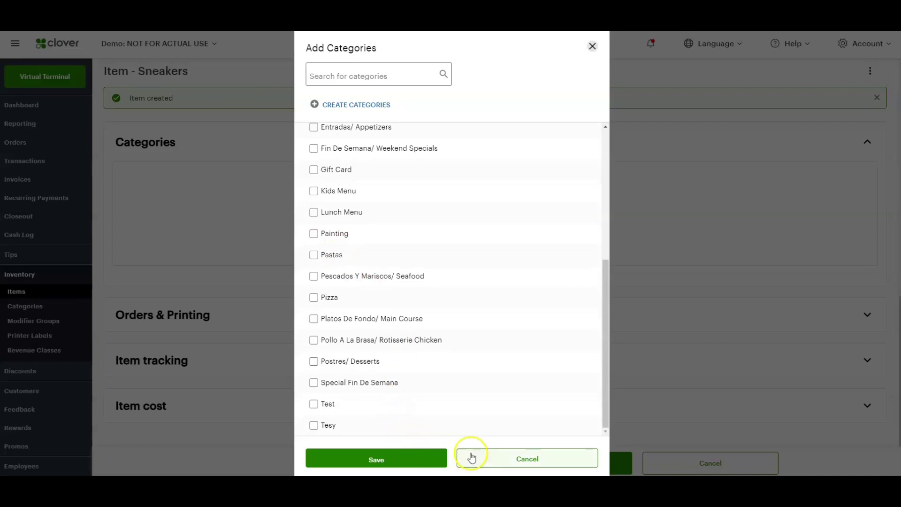
left_click(426, 457)
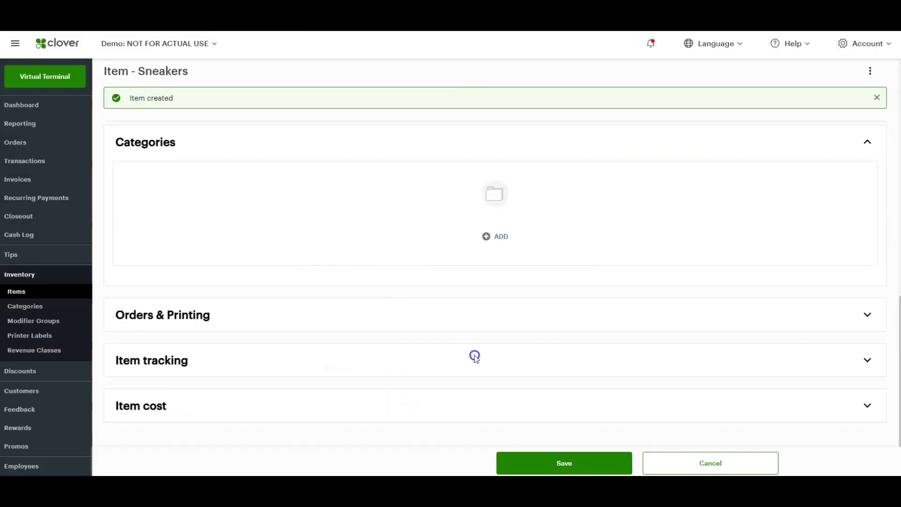
scroll(475, 357, "up", 15)
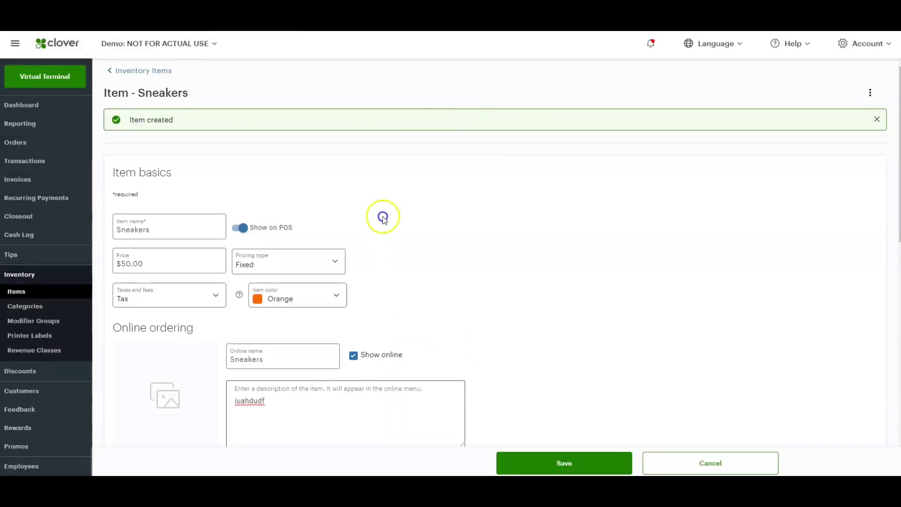
Save the Sneakers item edits
left_click(555, 464)
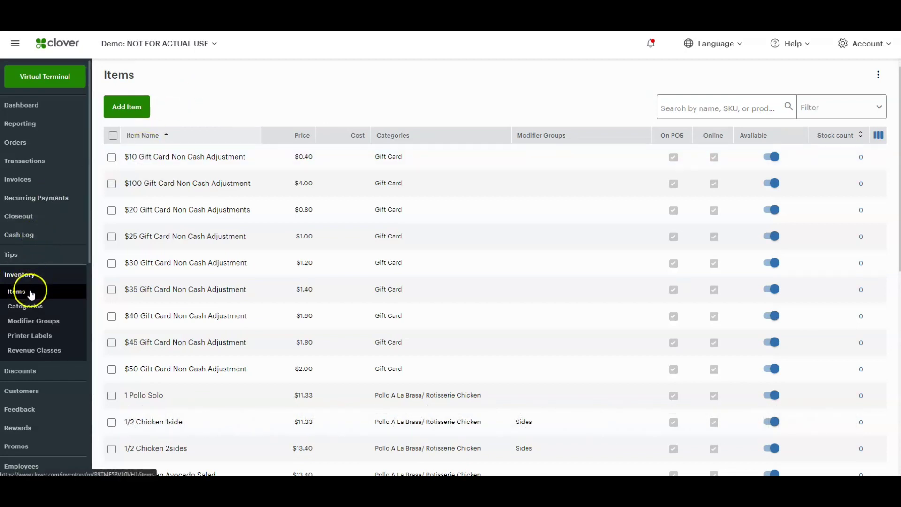
Add a Clothing category under Inventory > Categories and review the updated category list
left_click(28, 308)
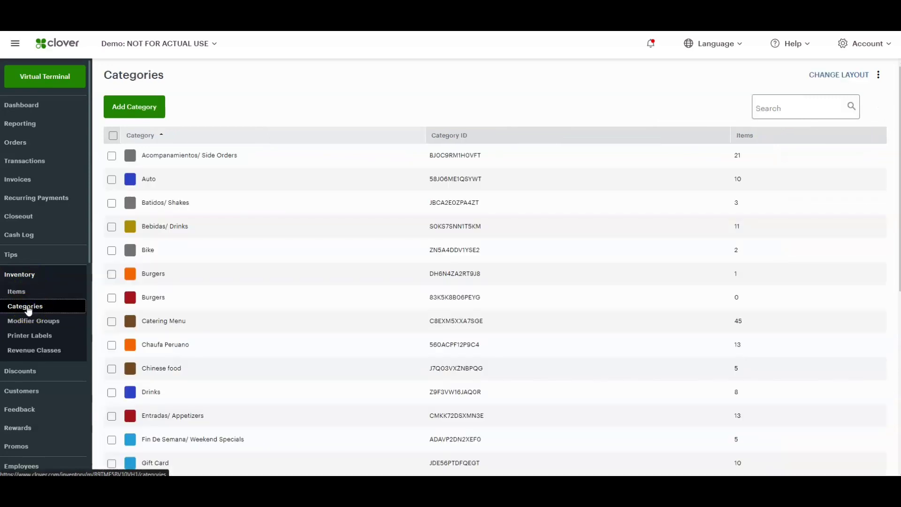
left_click(149, 114)
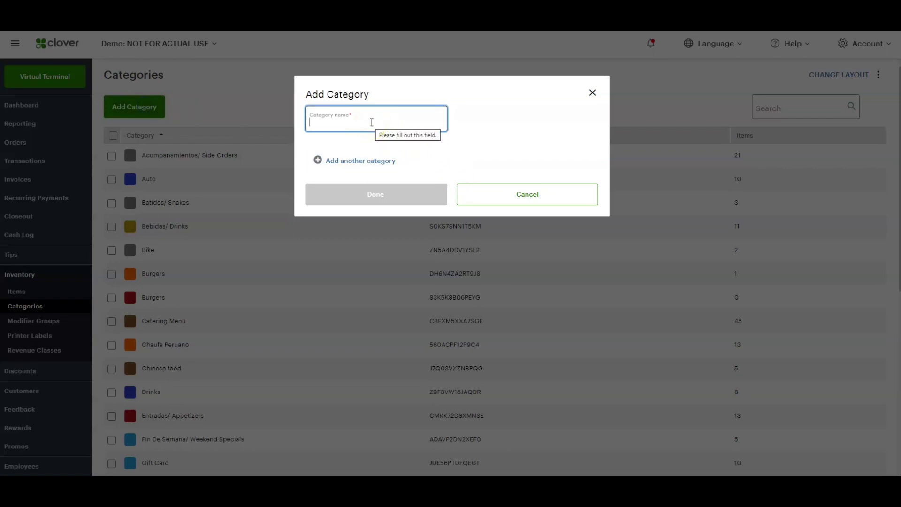
type("Clothing")
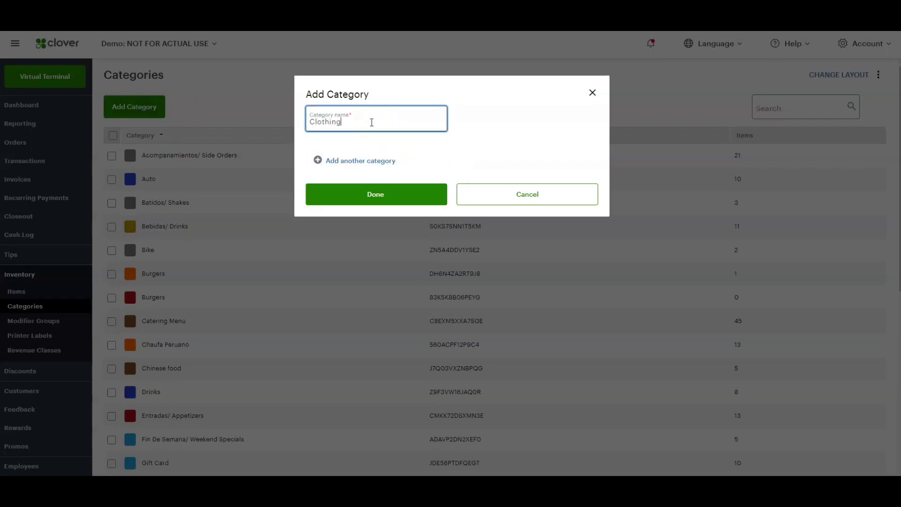
left_click(394, 193)
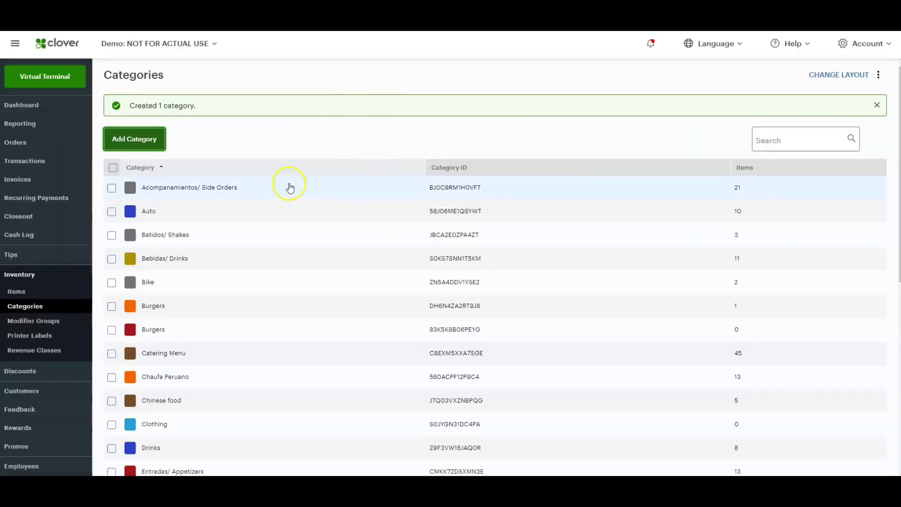
scroll(263, 188, "down", 1)
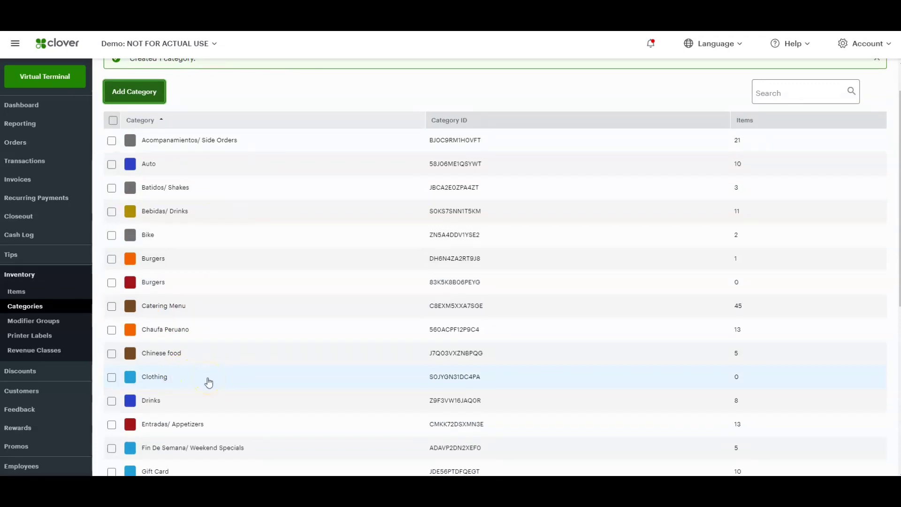
left_click(212, 377)
left_click(209, 378)
left_click(223, 359)
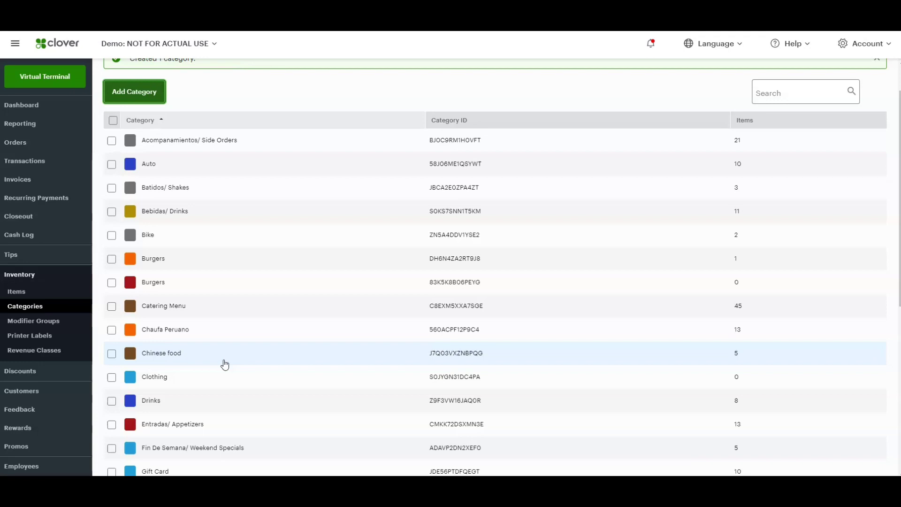
scroll(765, 269, "up", 1)
left_click(766, 269)
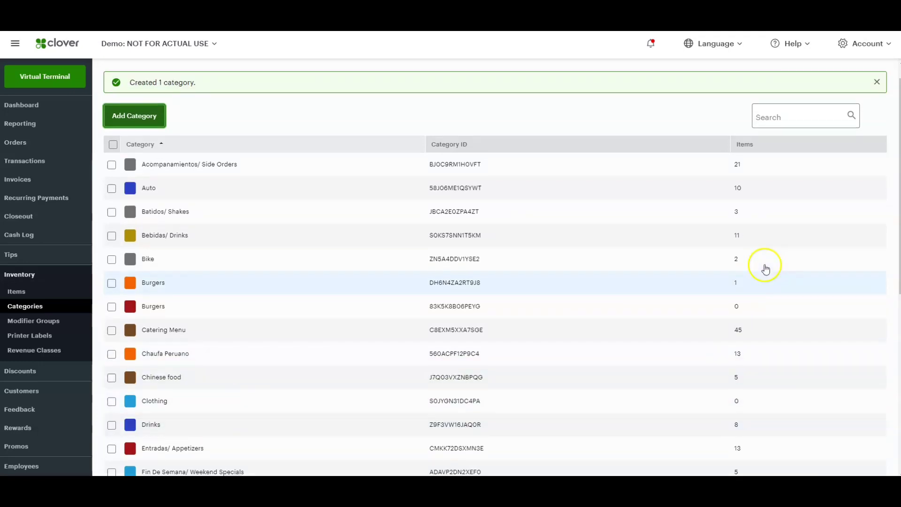
scroll(766, 268, "up", 1)
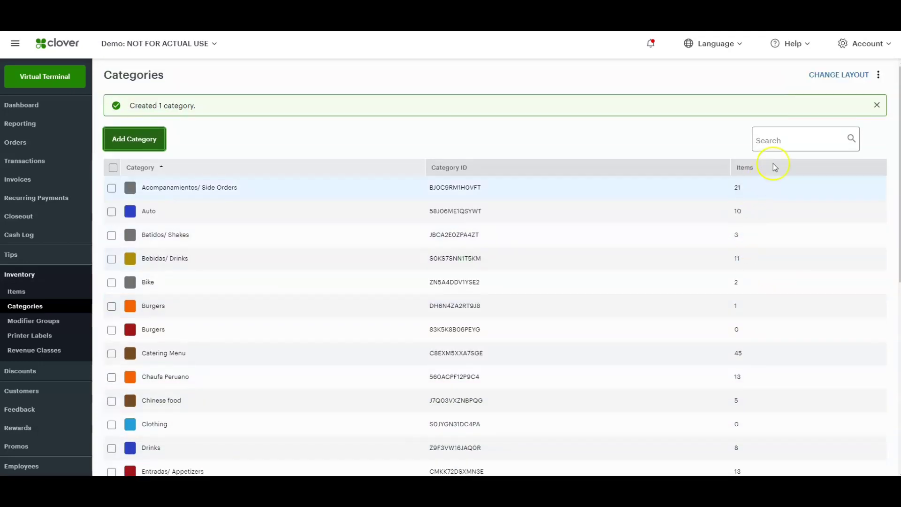
Drag Pollo A La Brasa to fourth and Platos De Fondo/ Main Course to the top, then save the layout
left_click(838, 85)
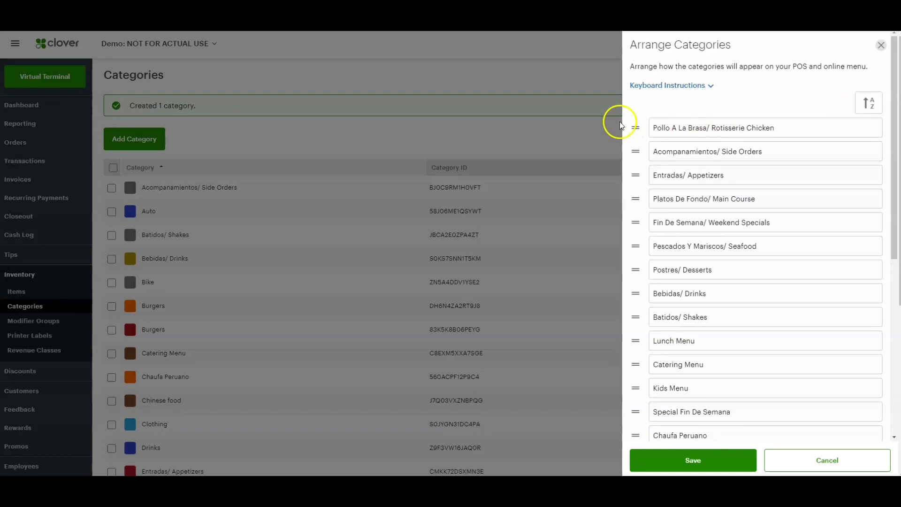
mouse_move(639, 127)
left_mouse_down()
mouse_move(640, 202)
mouse_move(637, 136)
left_mouse_up()
left_click_drag(636, 176, 653, 177)
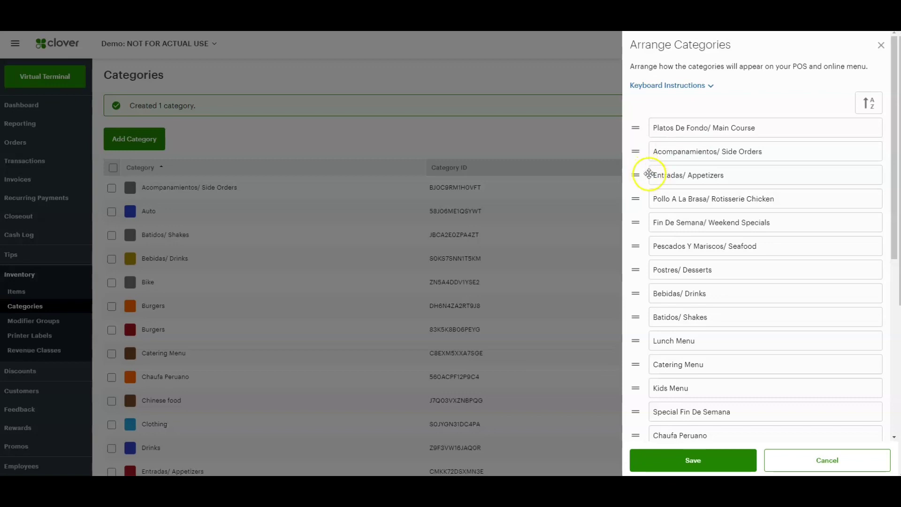
left_click(703, 459)
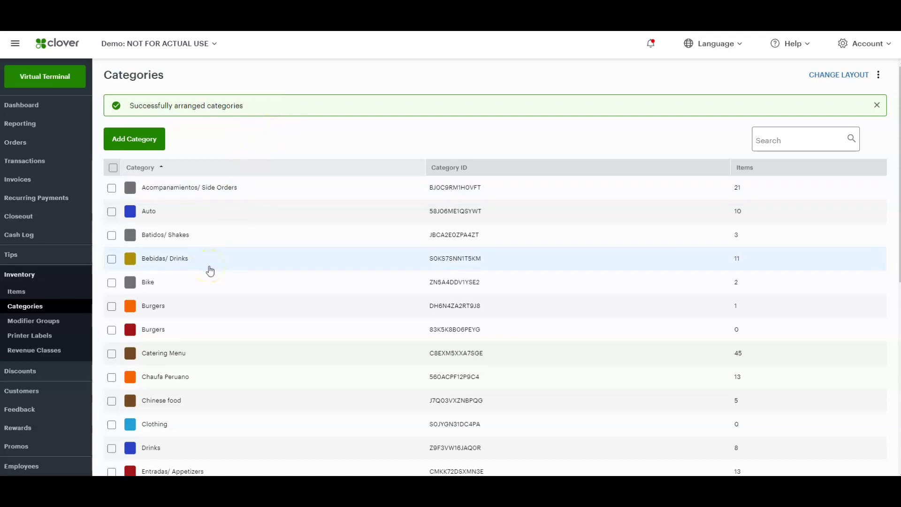
Add a modifier group with name and online name Shoe Size, removing the extra empty row
left_click(62, 322)
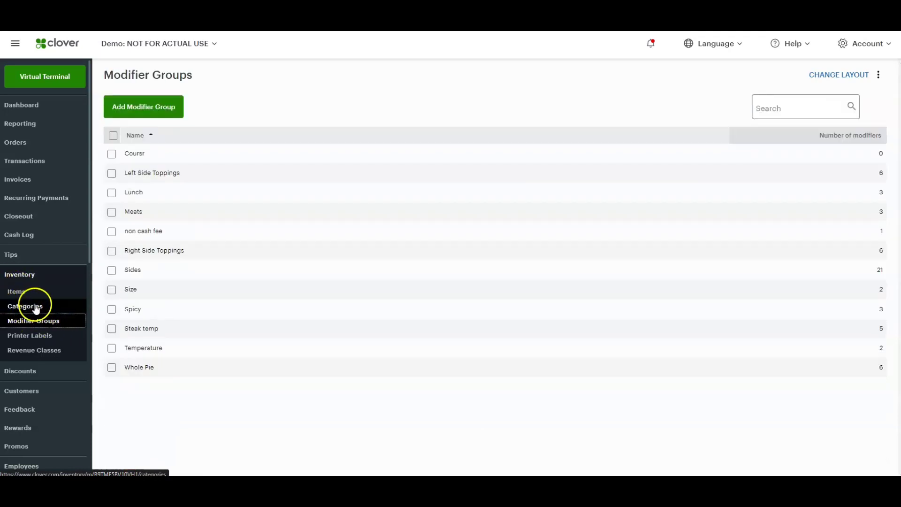
left_click(154, 102)
left_click(323, 122)
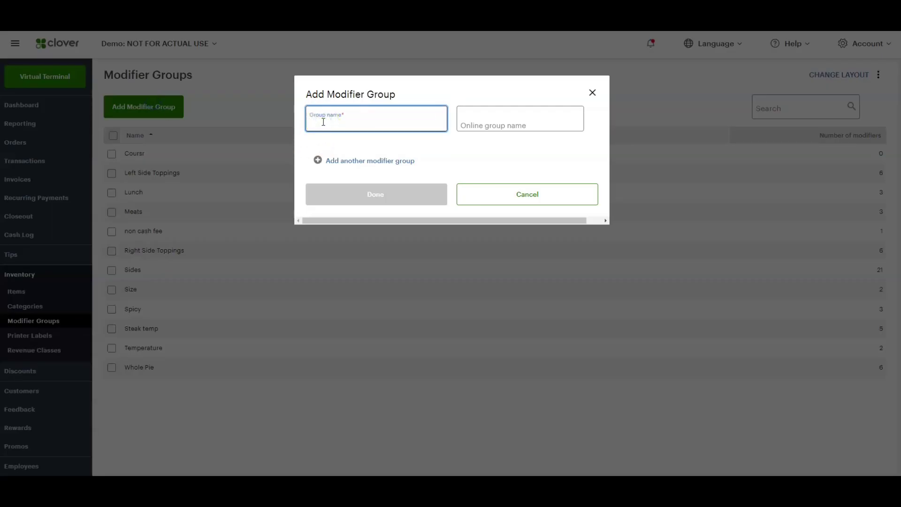
type("Shoe Size")
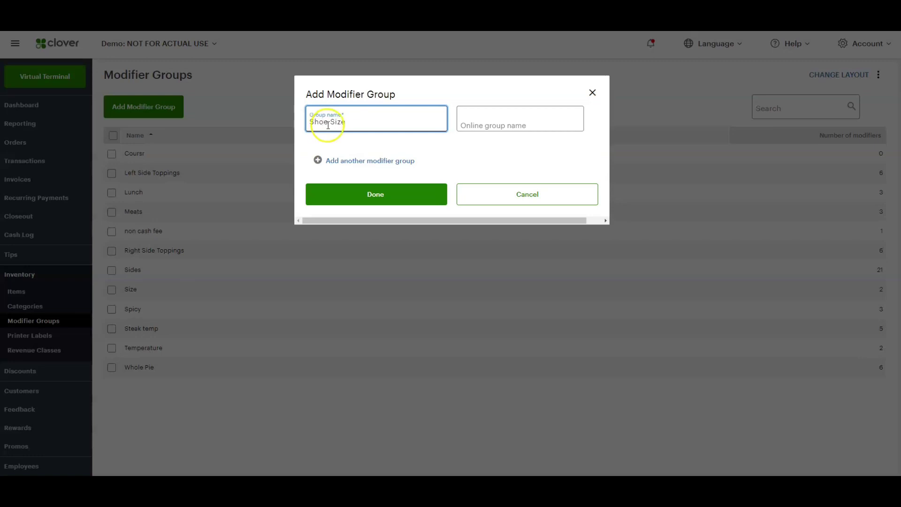
left_click(477, 120)
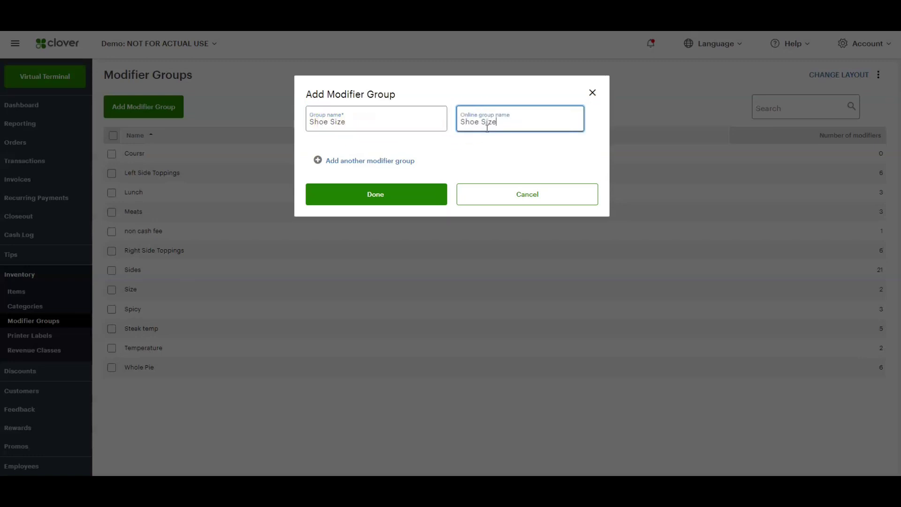
left_click(379, 161)
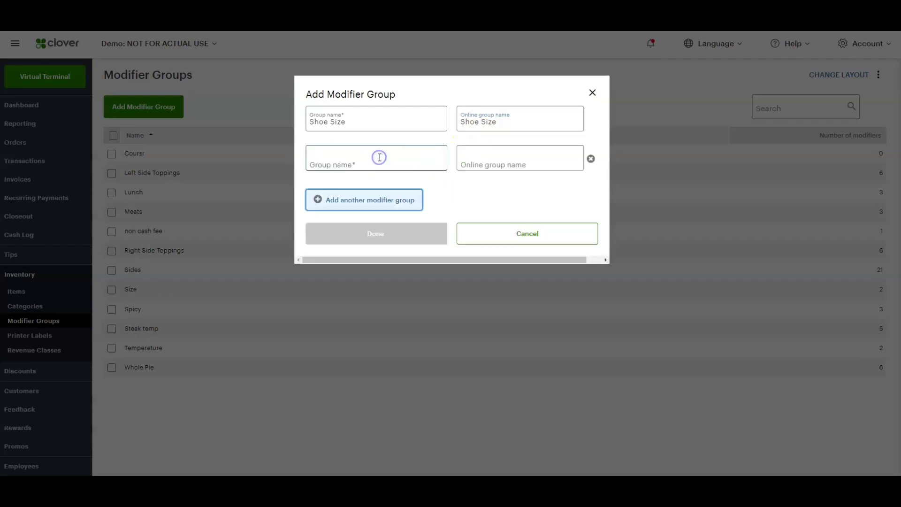
left_click(591, 161)
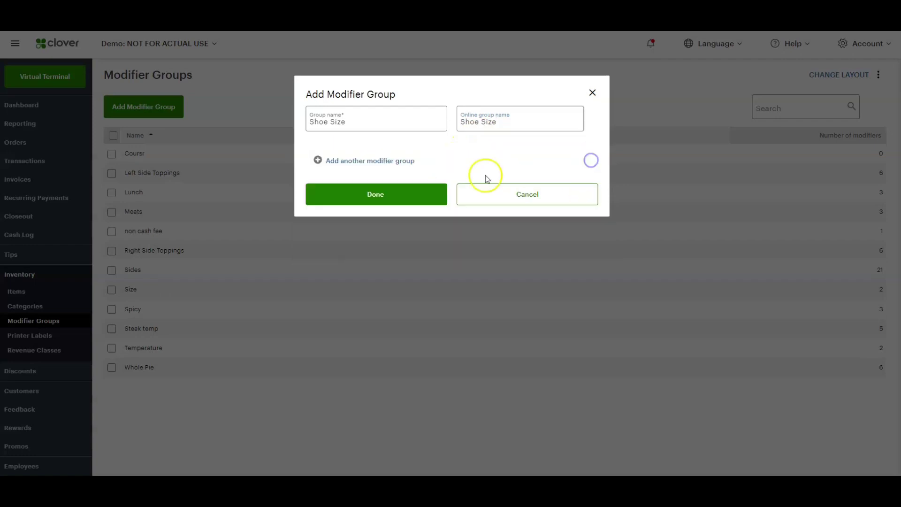
left_click(376, 198)
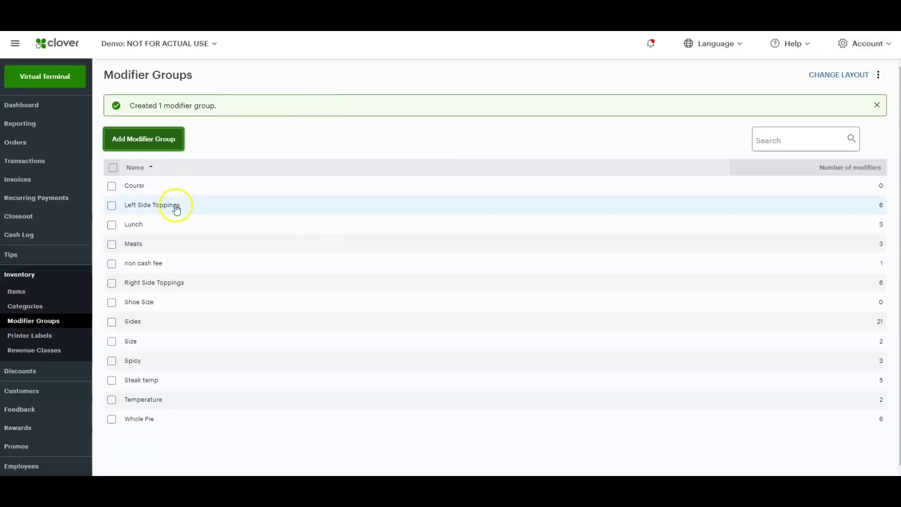
View the modifiers of the existing Size modifier group
left_click(154, 345)
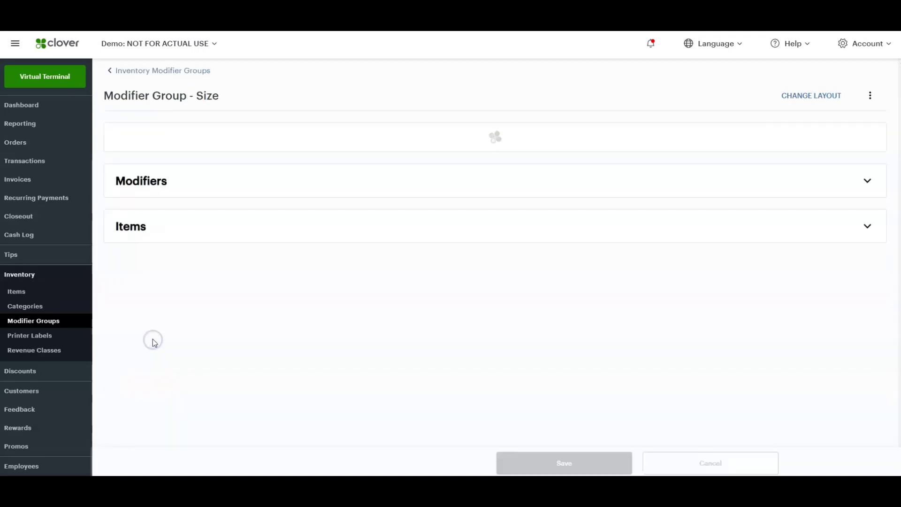
scroll(301, 233, "down", 2)
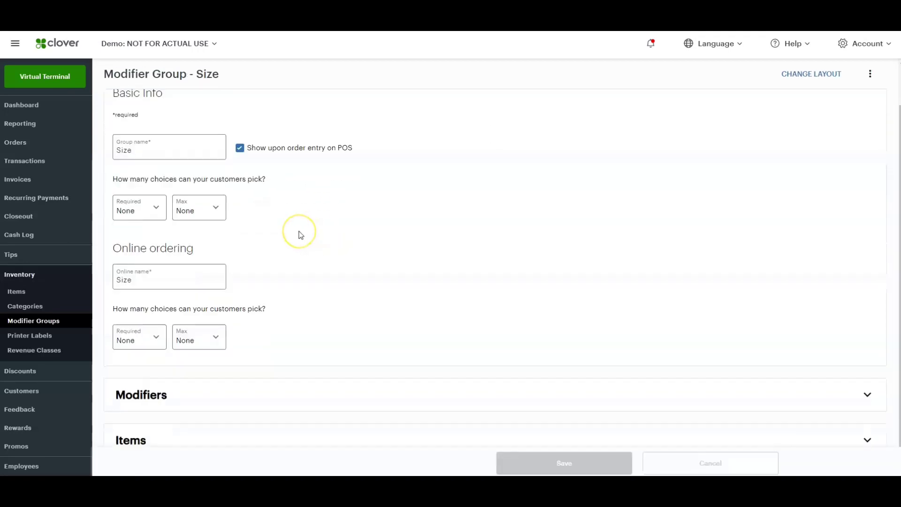
left_click(165, 373)
scroll(255, 298, "down", 3)
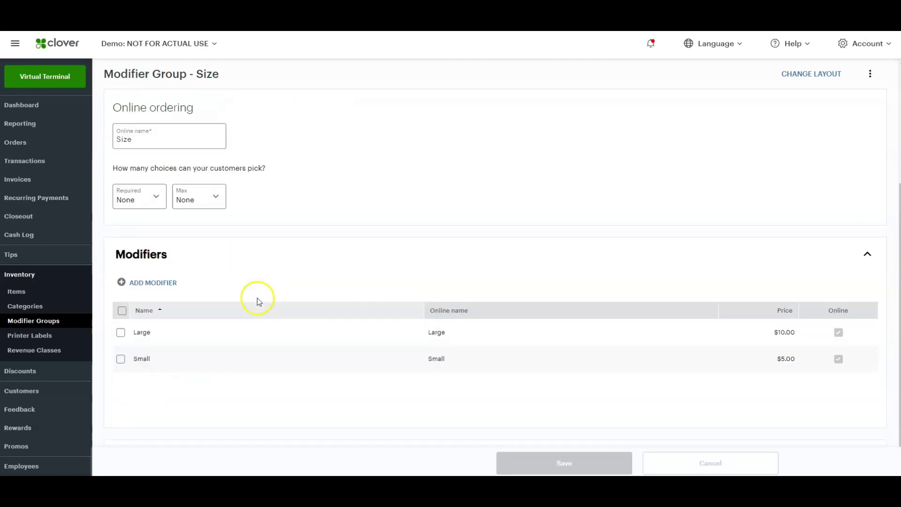
scroll(206, 281, "up", 5)
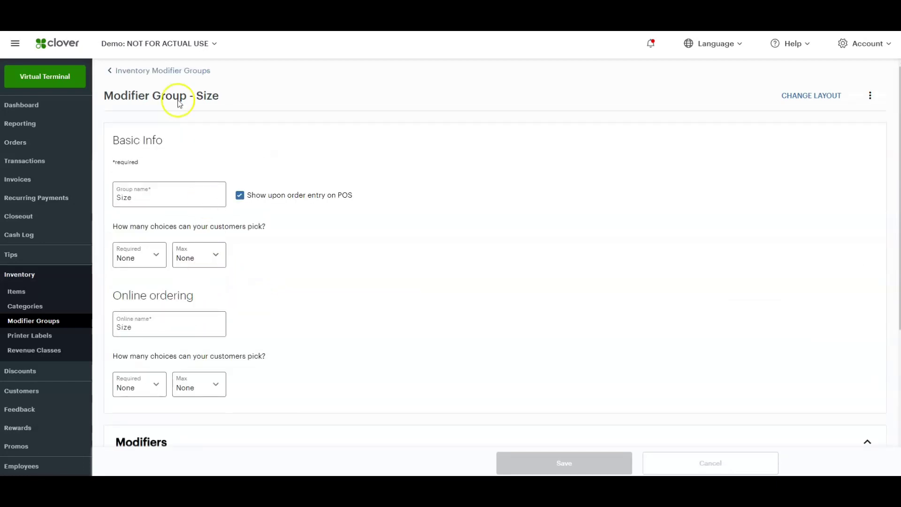
Open the Shoe Size group and expand its empty Modifiers section
left_click(163, 71)
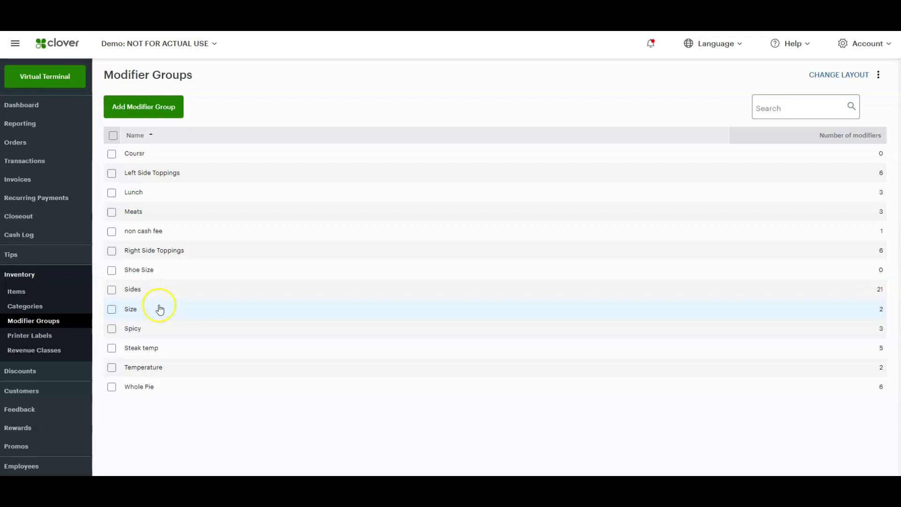
left_click(148, 274)
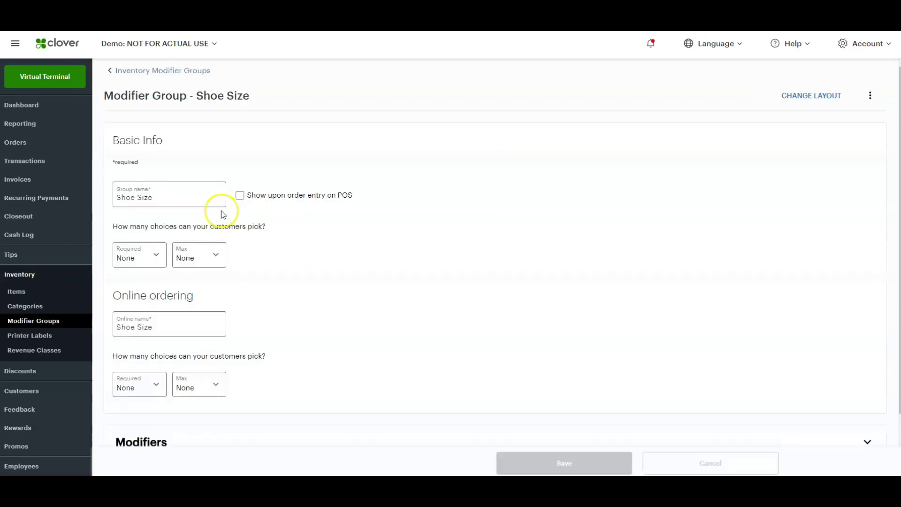
scroll(221, 235, "down", 2)
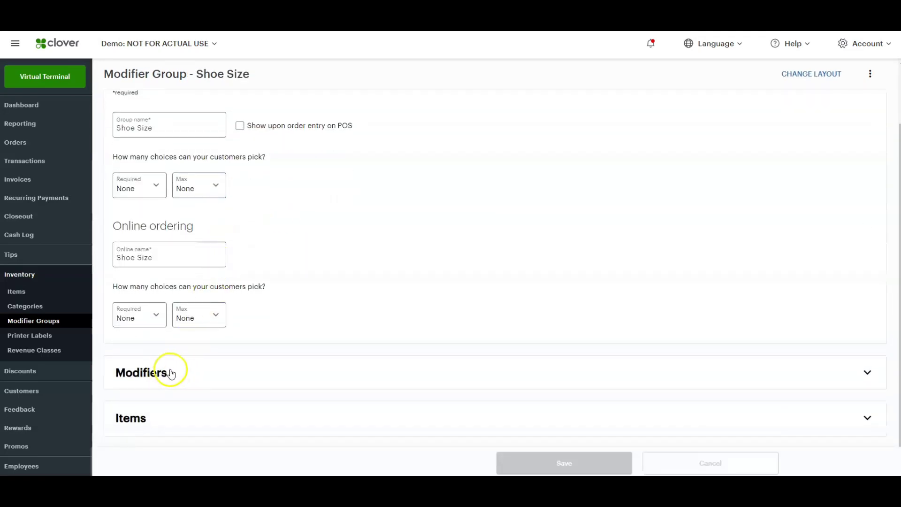
left_click(171, 371)
scroll(219, 302, "down", 3)
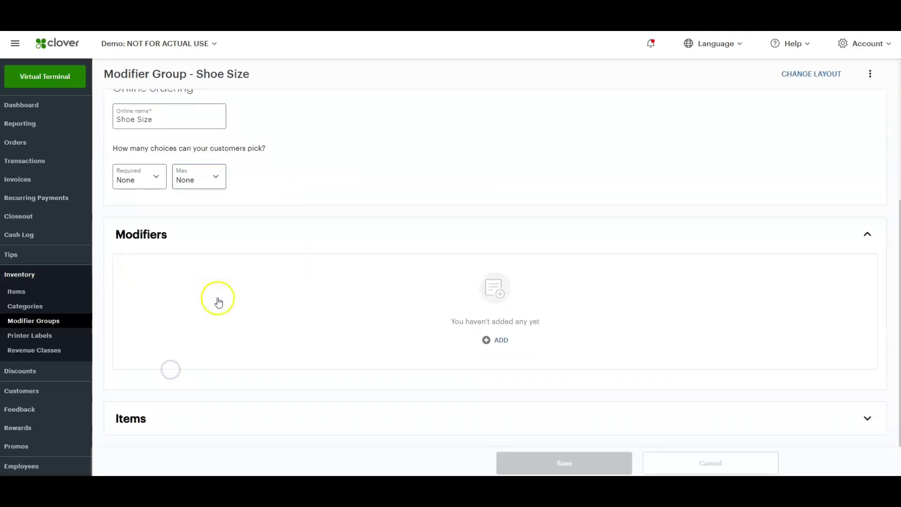
Add modifiers Size 8, Size 9 and Size 10 at $0.00 each to Shoe Size
left_click(486, 339)
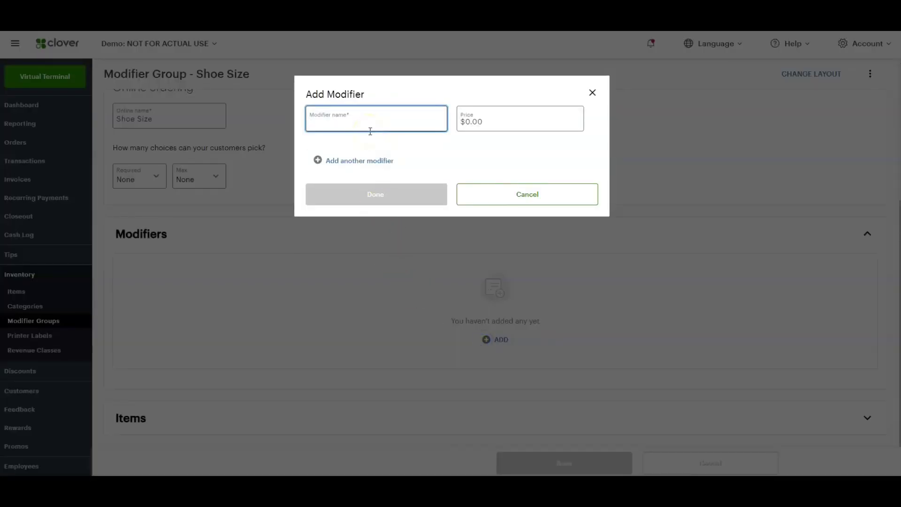
type("Size 8")
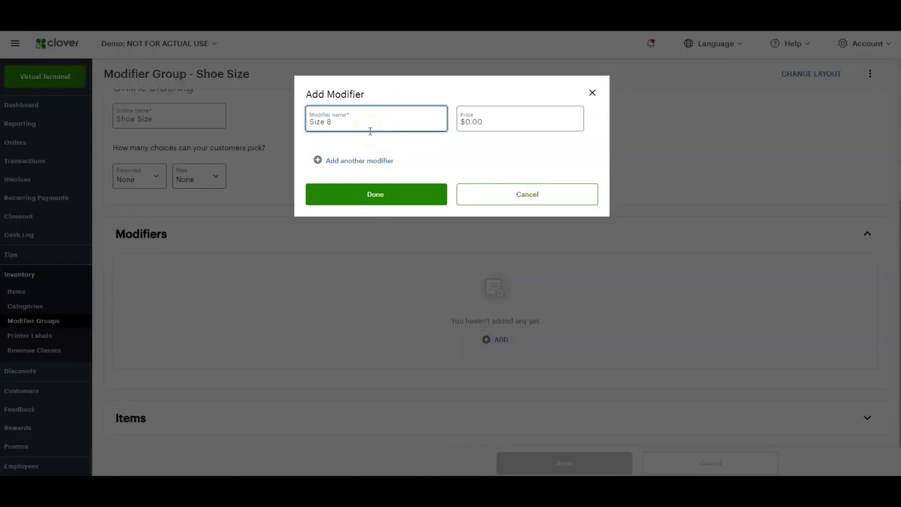
left_click(481, 124)
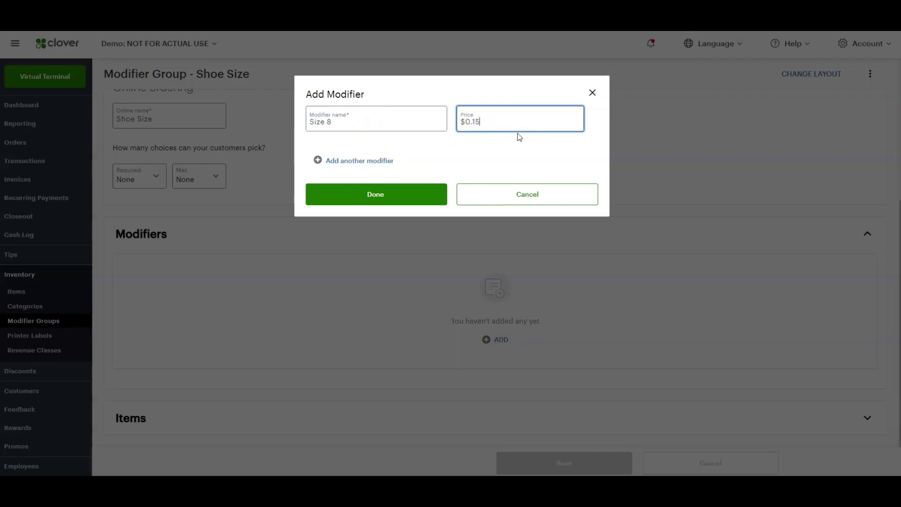
type("150.00")
left_click(369, 159)
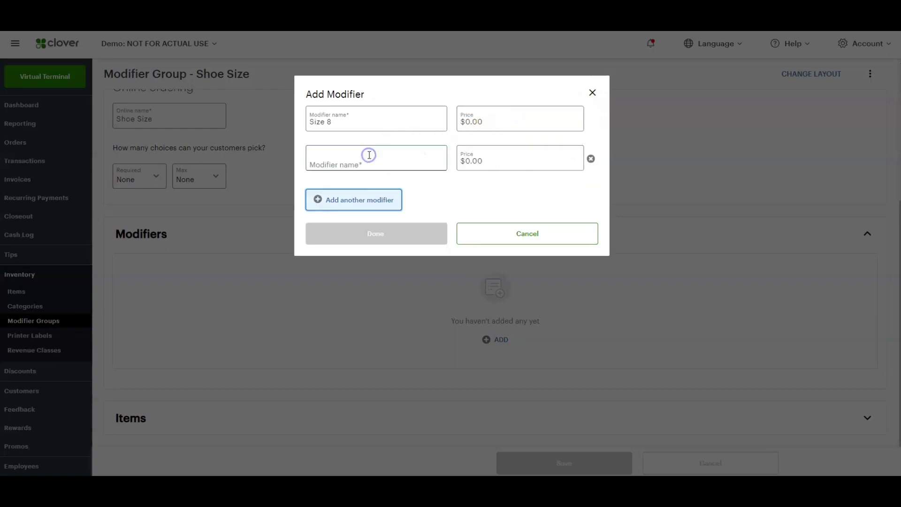
left_click(369, 154)
type("Size")
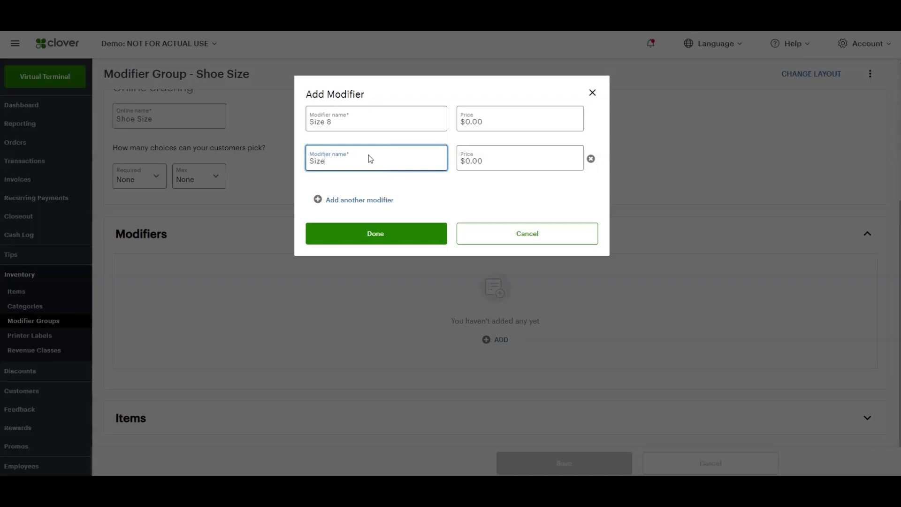
type(" 9")
left_click(364, 196)
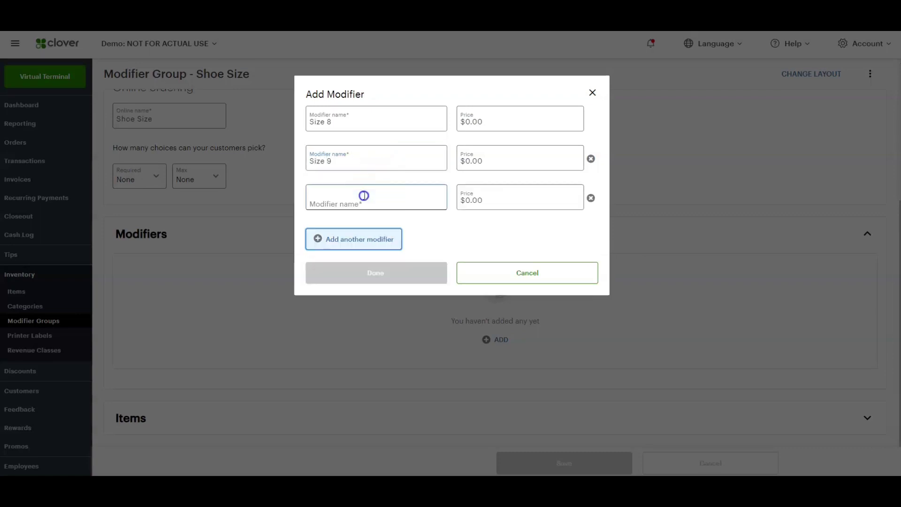
left_click(340, 194)
type("Size 10")
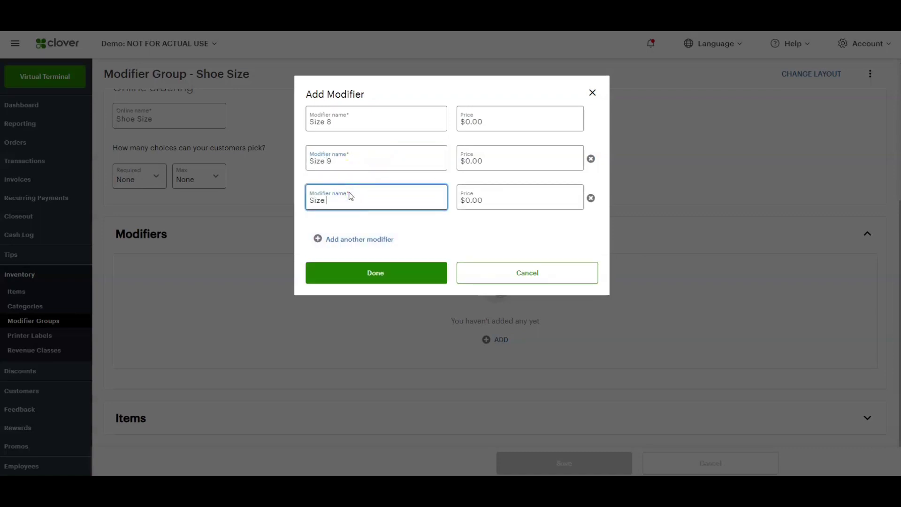
left_click(406, 275)
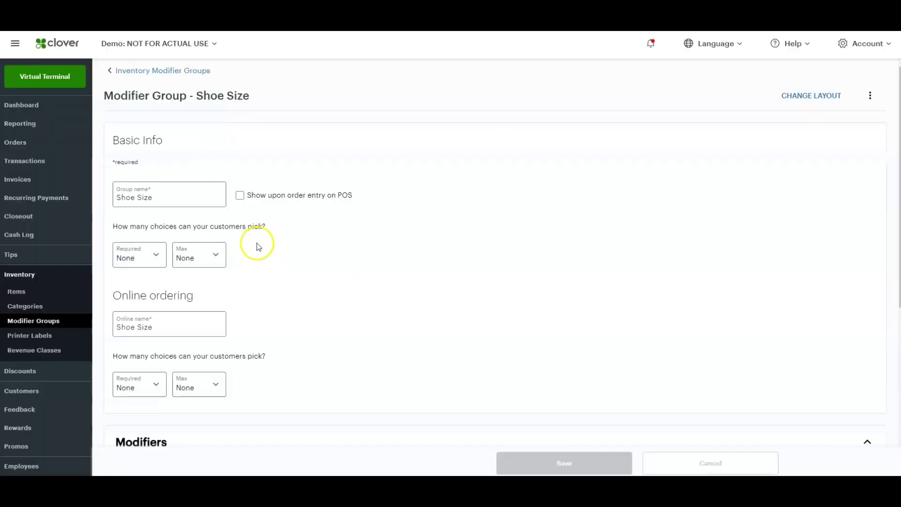
Enable Show upon order entry on POS for Shoe Size and save the group
scroll(274, 245, "down", 3)
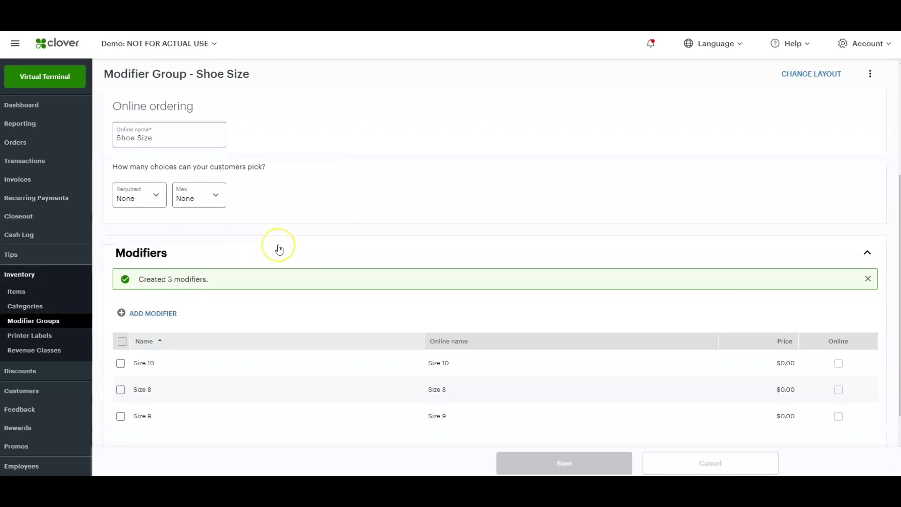
scroll(279, 250, "up", 4)
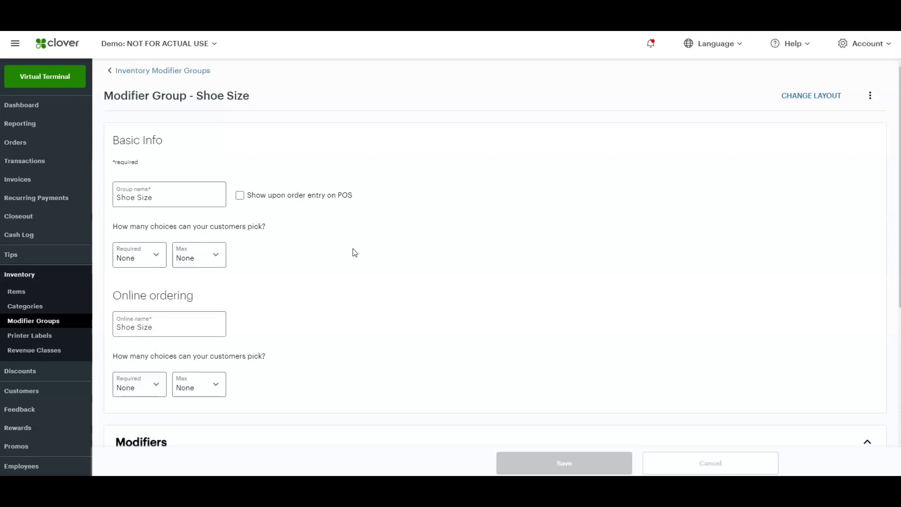
left_click(155, 261)
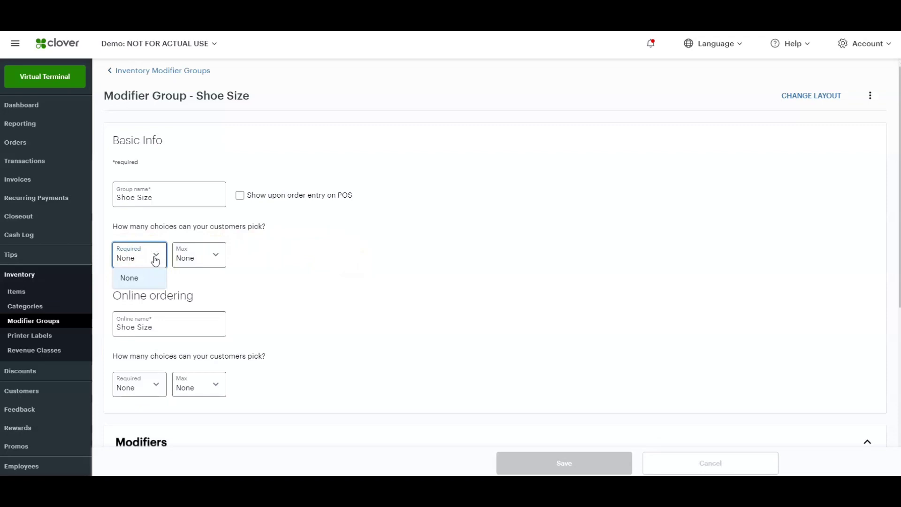
left_click(156, 258)
left_click(241, 197)
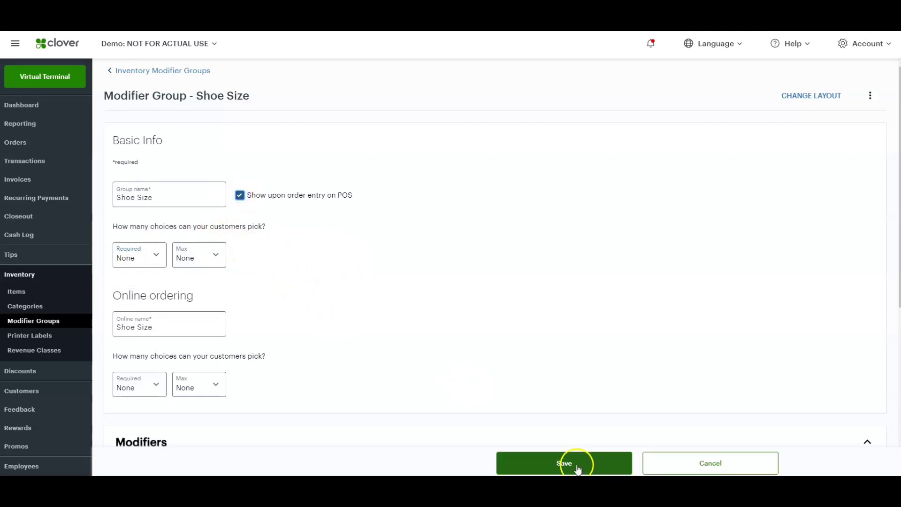
left_click(577, 468)
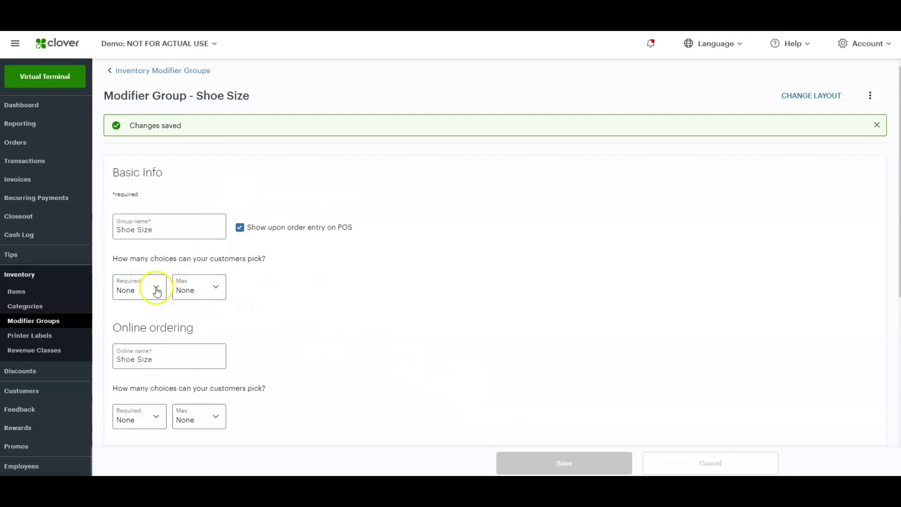
Require customers to choose 1 shoe size
left_click(158, 292)
left_click(151, 332)
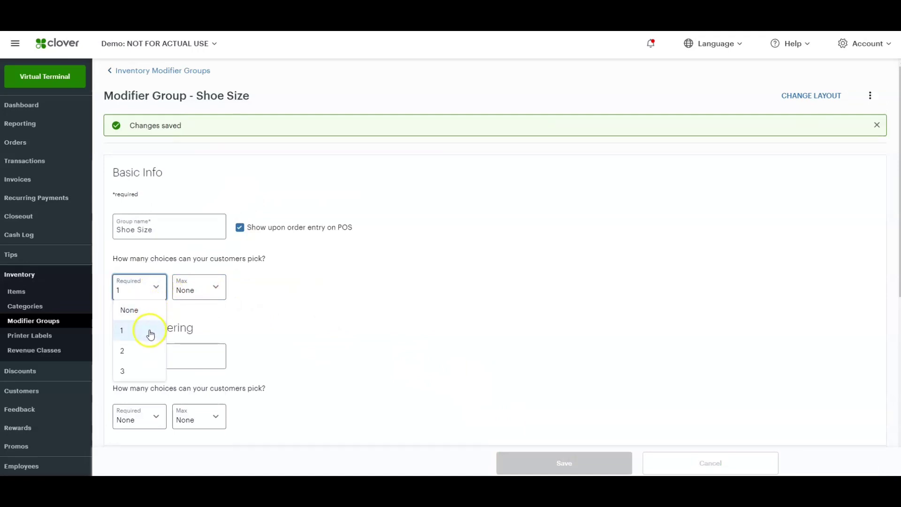
left_click(201, 290)
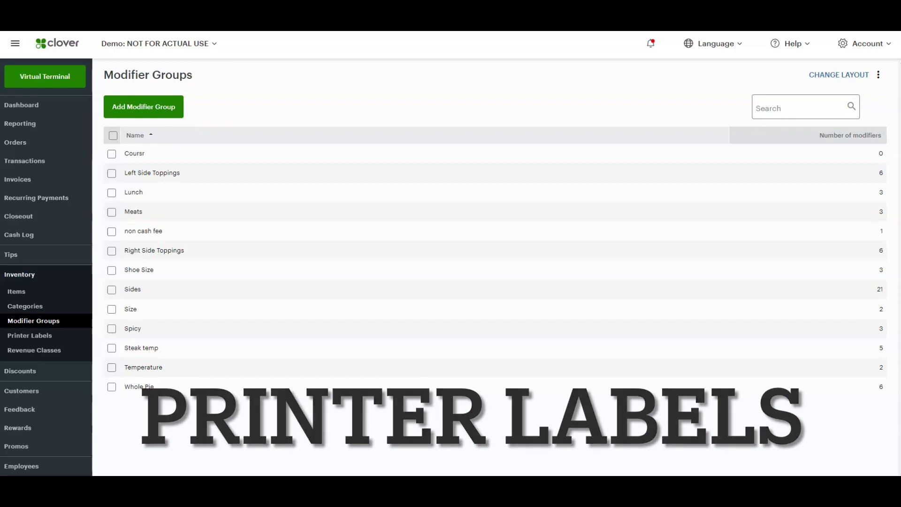
Open the Printer Labels list in Inventory and begin adding a new label
left_click(51, 335)
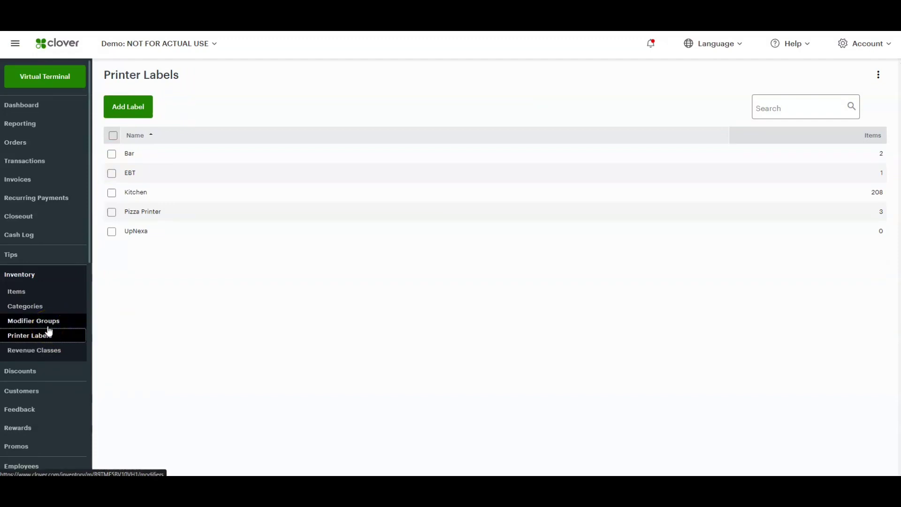
left_click(139, 109)
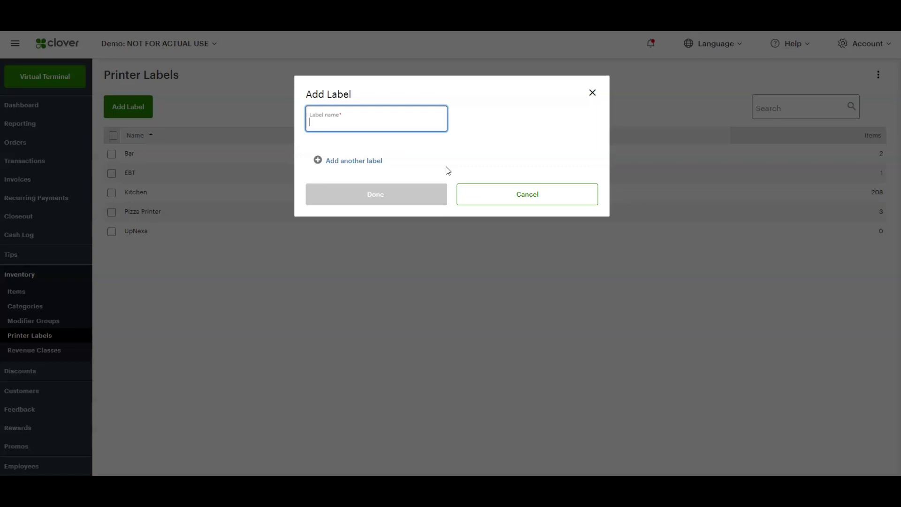
Name the new printer label 'Kitchen 1' and confirm it
type("Ki")
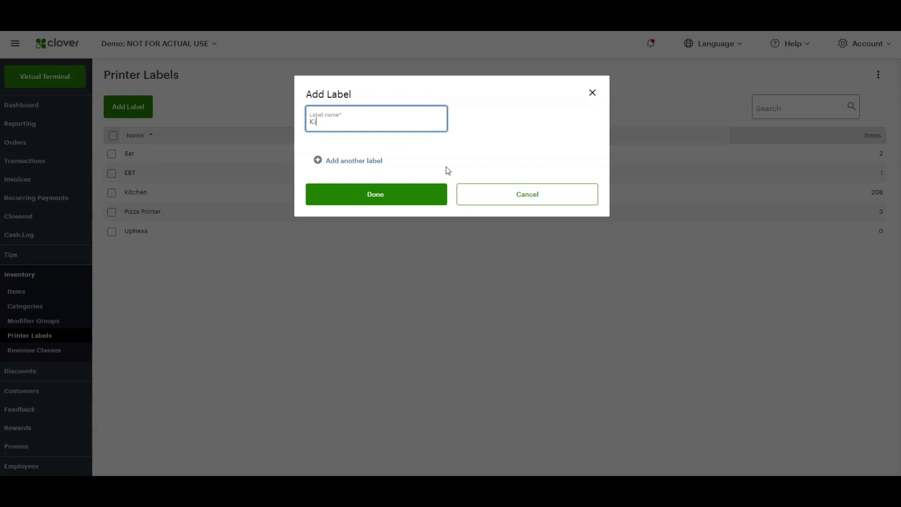
type("tchen")
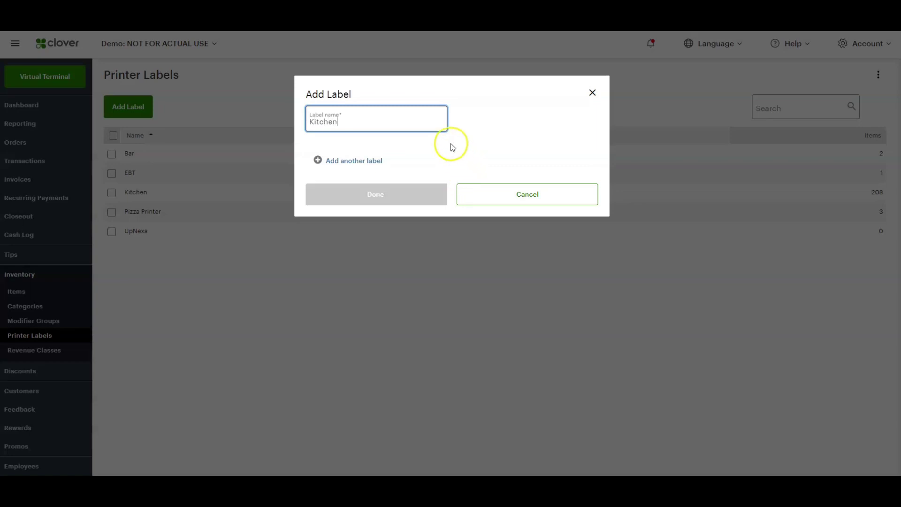
type(" 1")
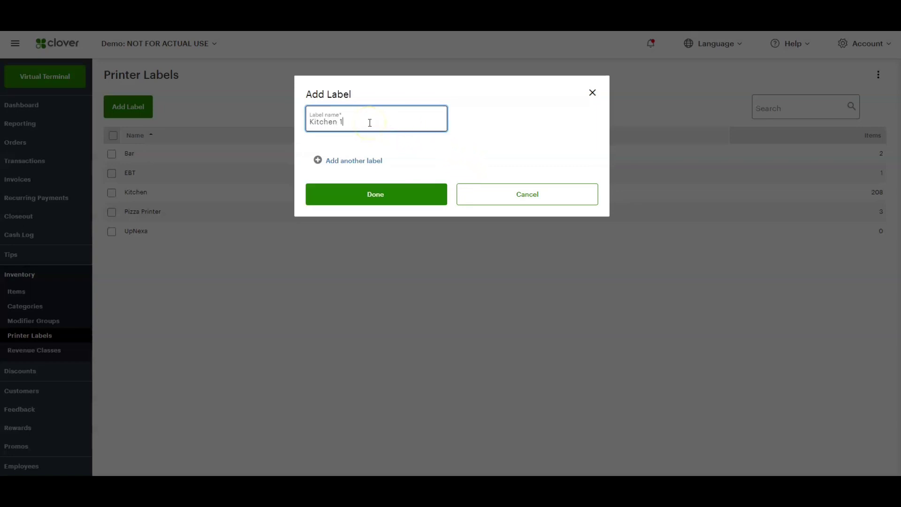
left_click(394, 196)
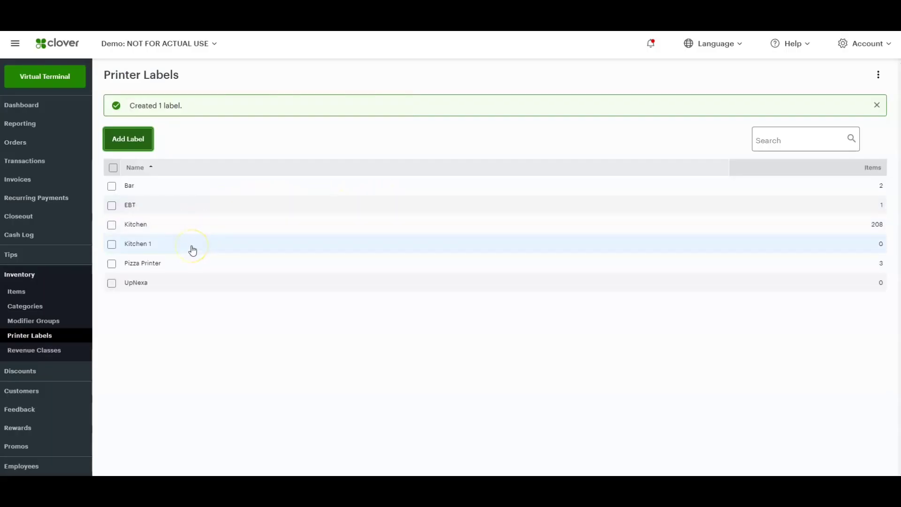
Add 1/4 Chicken 2sides, 1/2pollo W Chaufa, 1/2 Chicken Salchipapas and both Avocado Salads to Kitchen 1
left_click(193, 249)
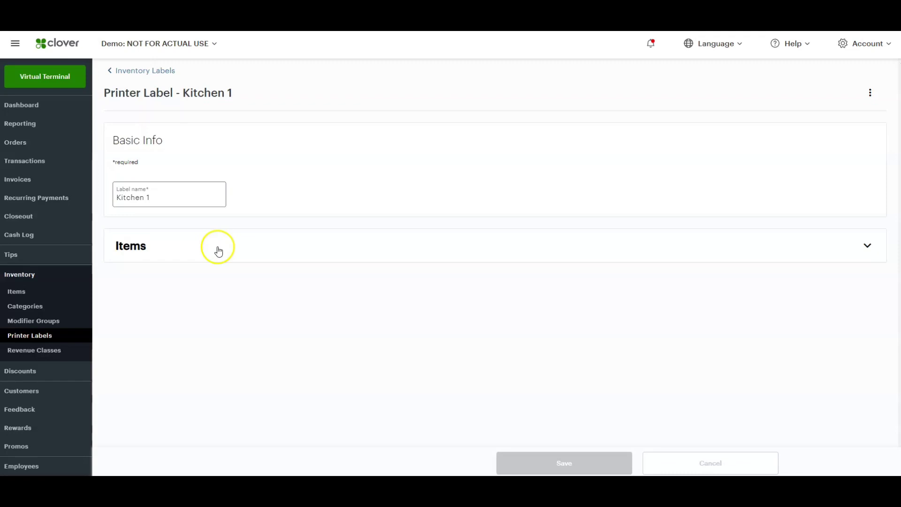
left_click(211, 249)
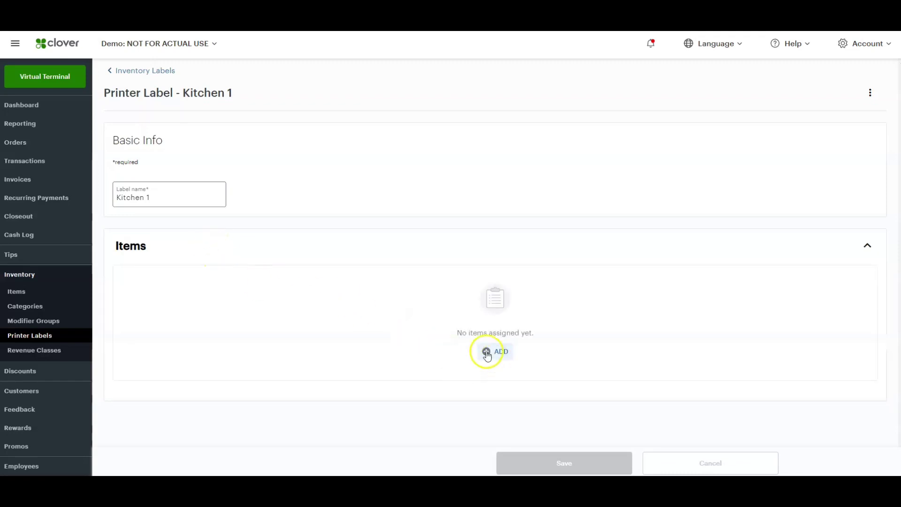
left_click(487, 353)
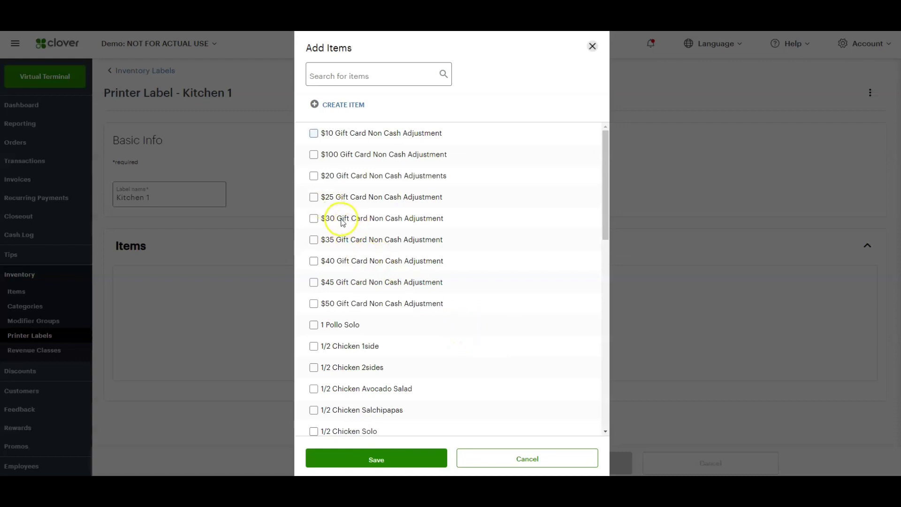
scroll(354, 247, "down", 3)
scroll(359, 253, "down", 10)
scroll(347, 291, "up", 8)
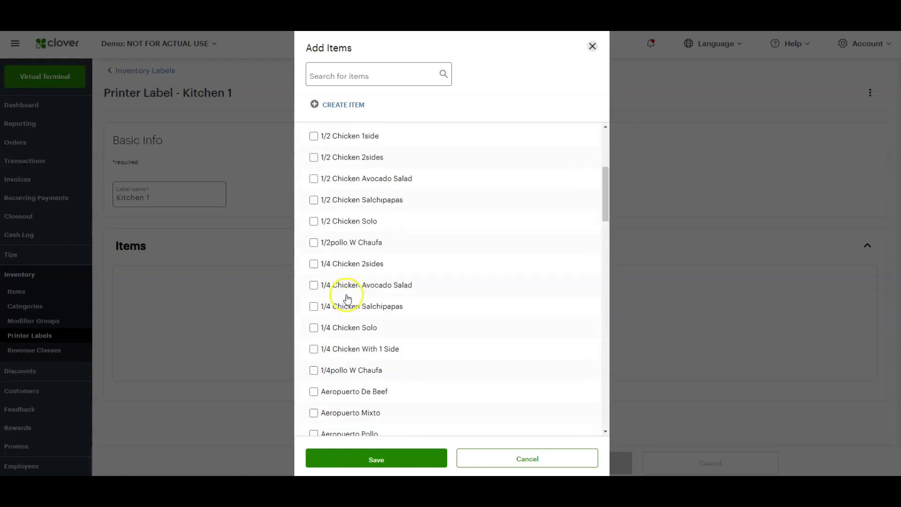
left_click(313, 266)
left_click(313, 245)
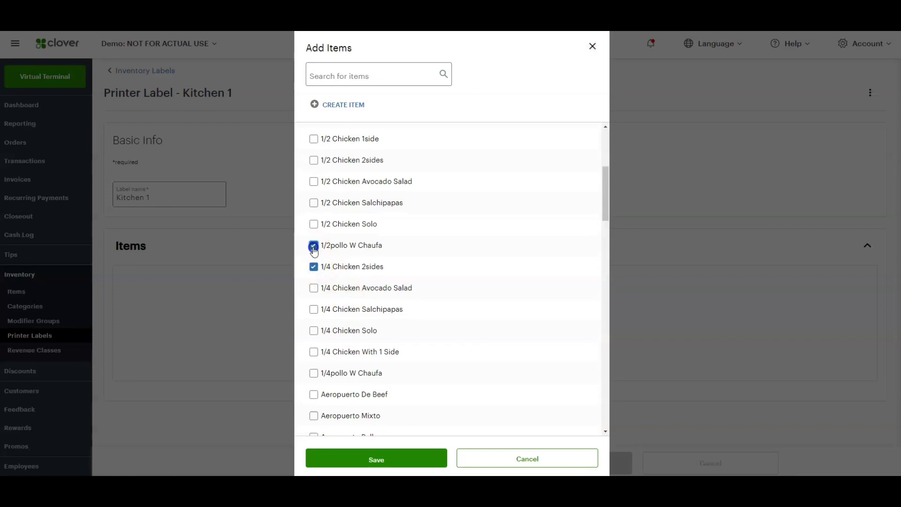
left_click(313, 204)
left_click(314, 182)
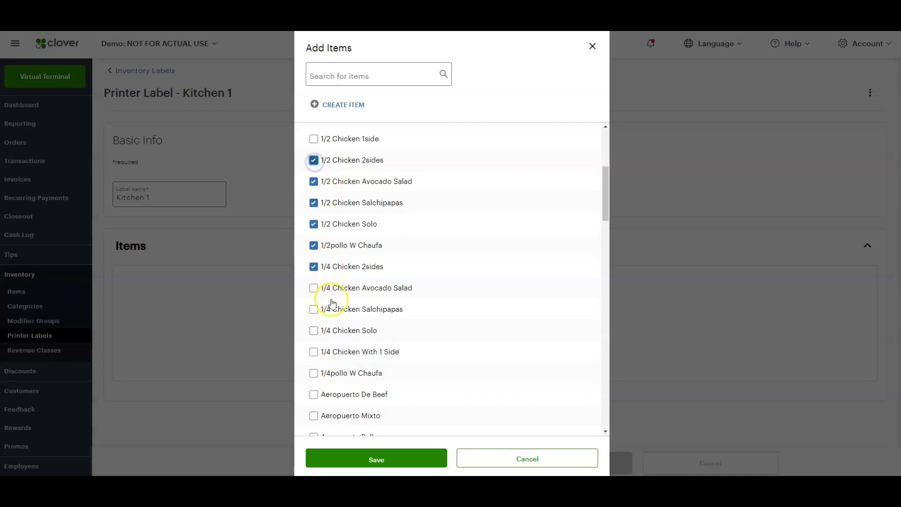
left_click(314, 288)
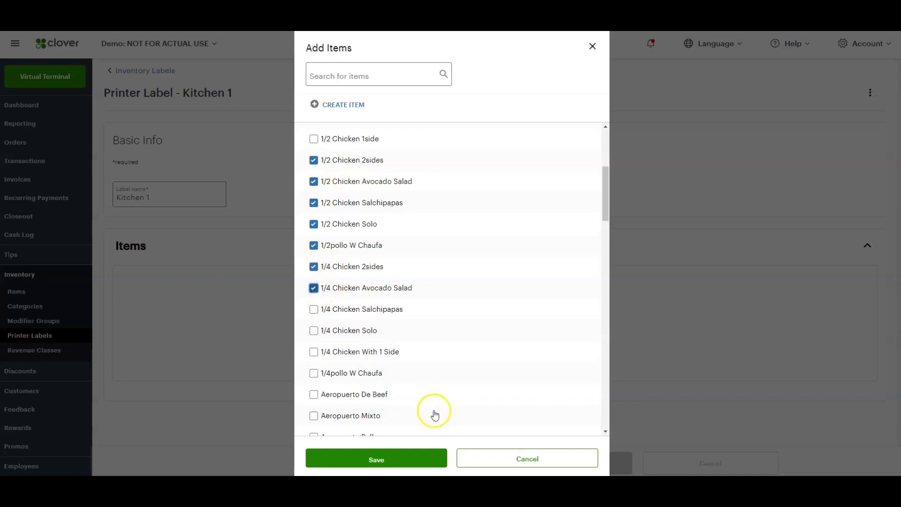
left_click(405, 459)
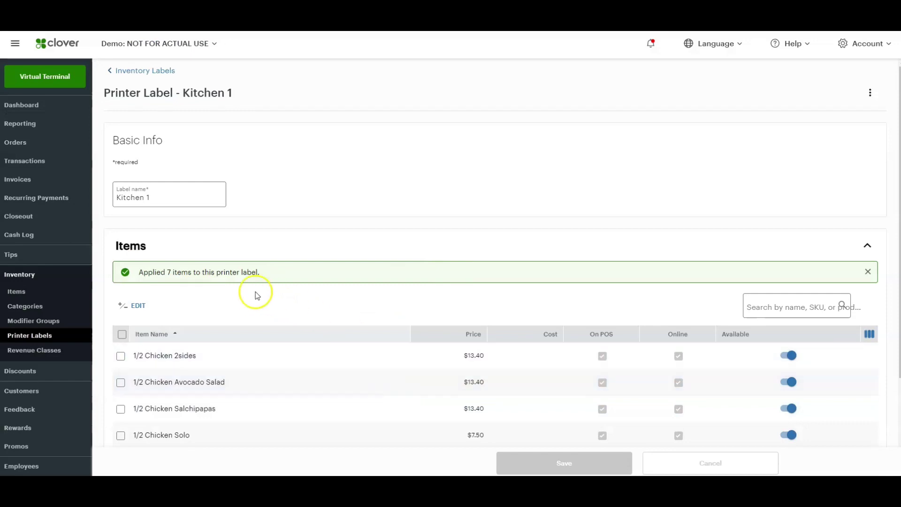
Select all items in the Catering Menu category
left_click(56, 307)
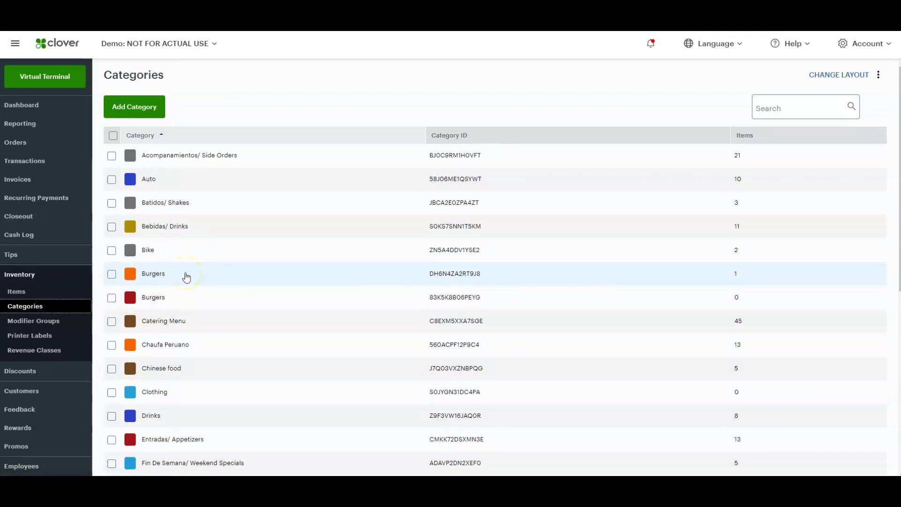
left_click(185, 326)
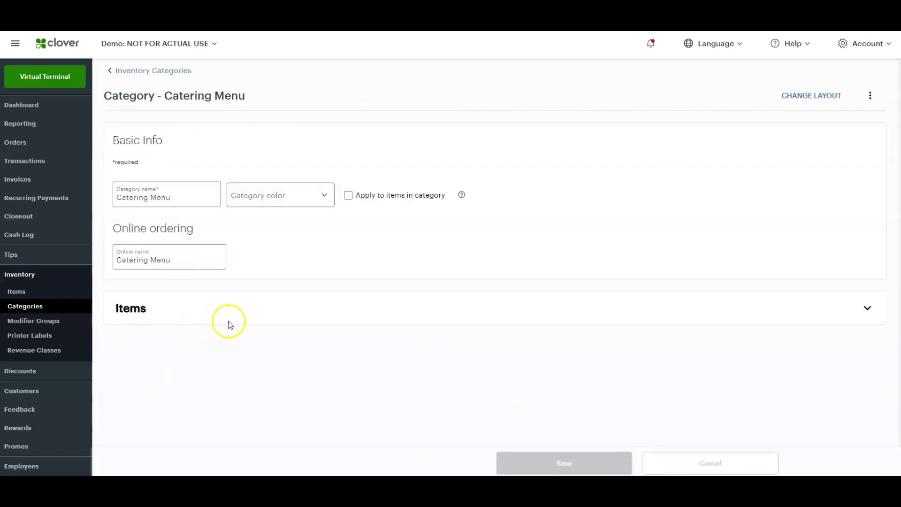
left_click(184, 308)
scroll(206, 300, "down", 4)
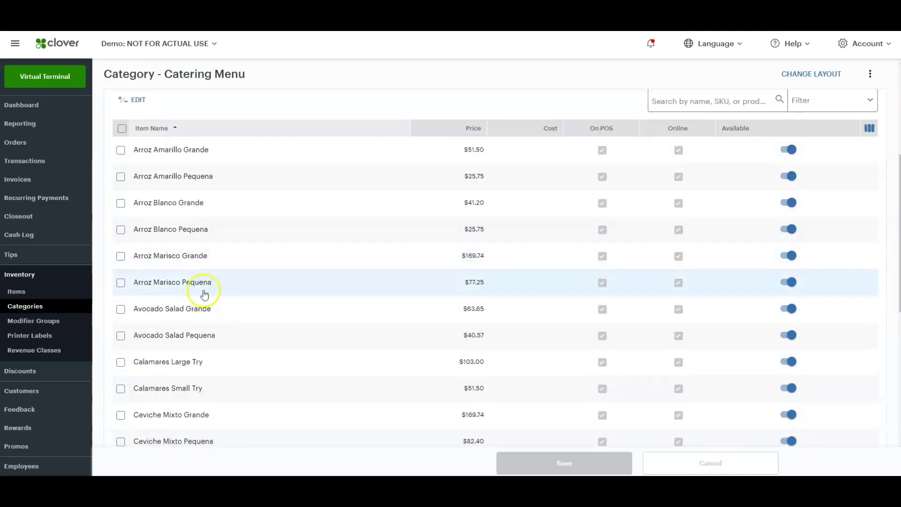
left_click(123, 130)
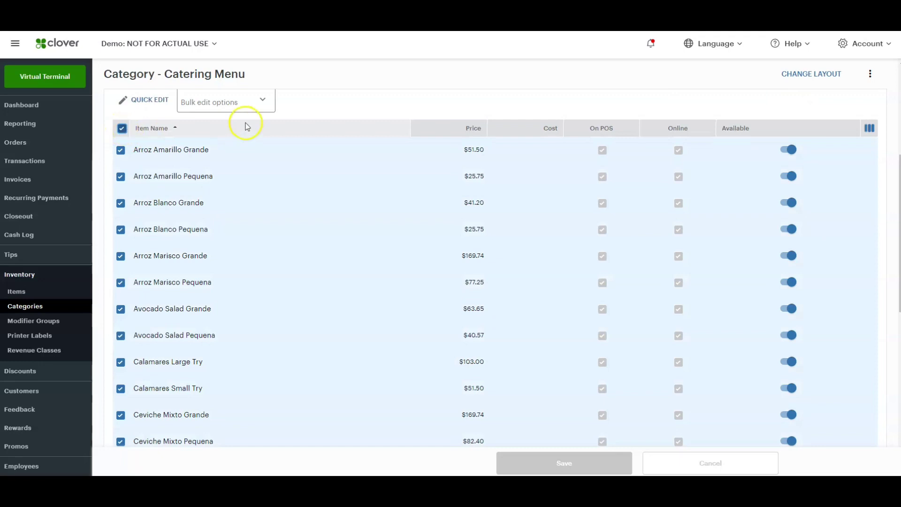
Bulk-assign the Kitchen 1 printer label to the selected Catering Menu items and save
left_click(250, 108)
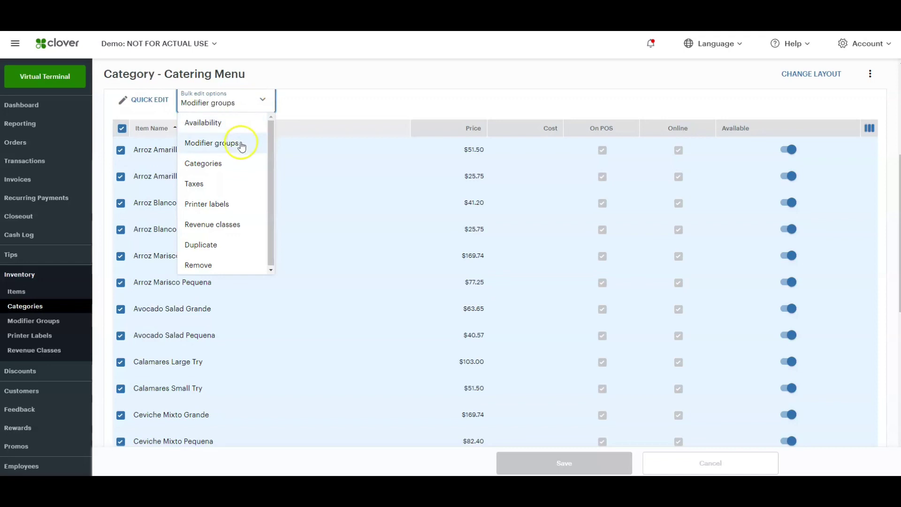
left_click(235, 207)
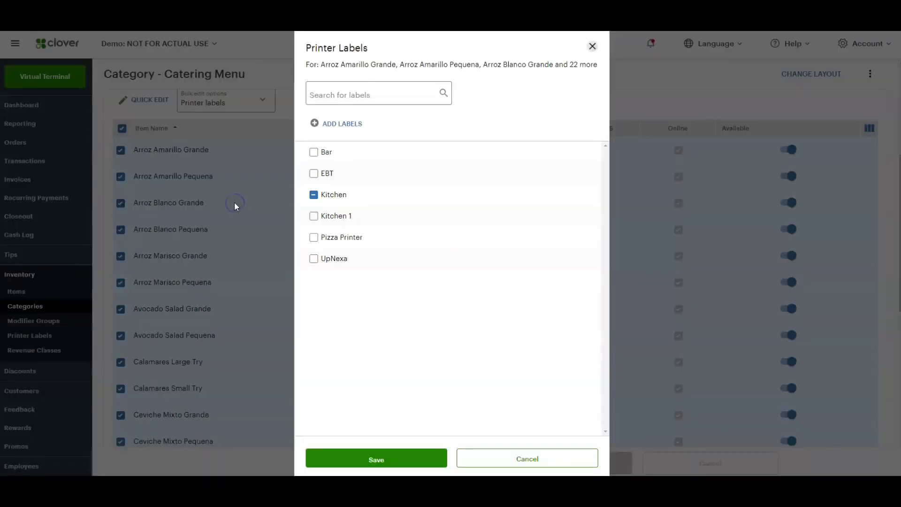
left_click(315, 216)
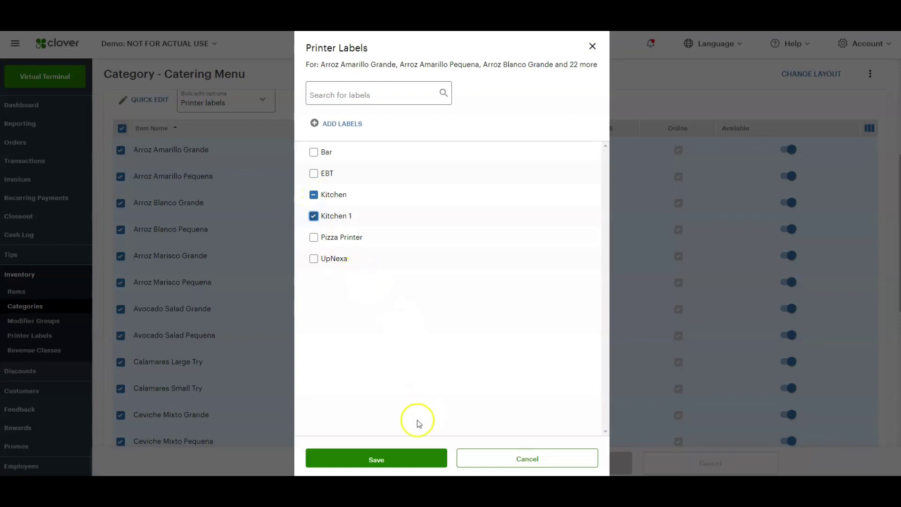
left_click(387, 459)
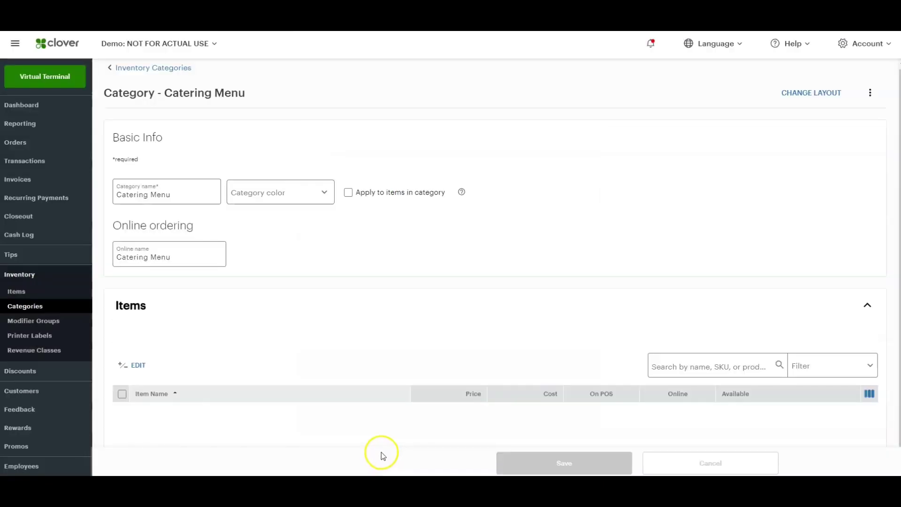
scroll(395, 322, "down", 5)
scroll(169, 162, "up", 1)
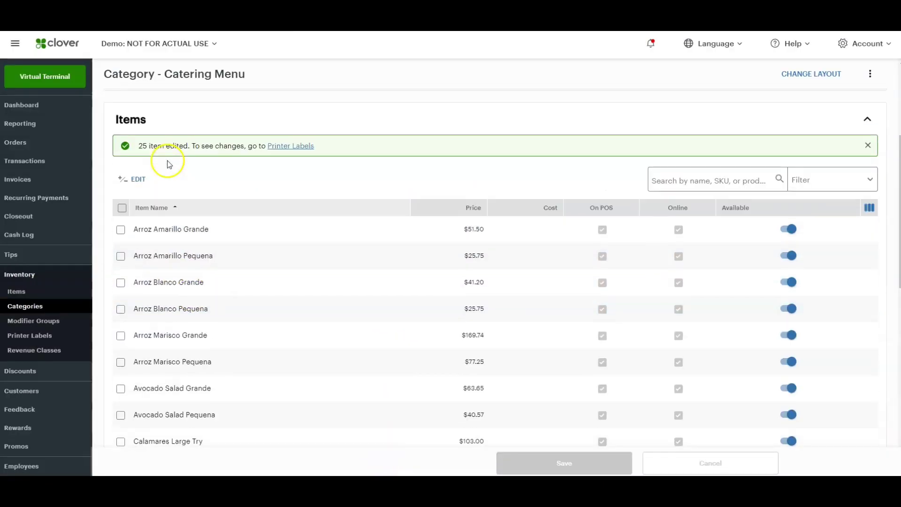
triple_click(164, 146)
Open the Kitchen 1 label from the Printer Labels list to review its 32 items
left_click(382, 113)
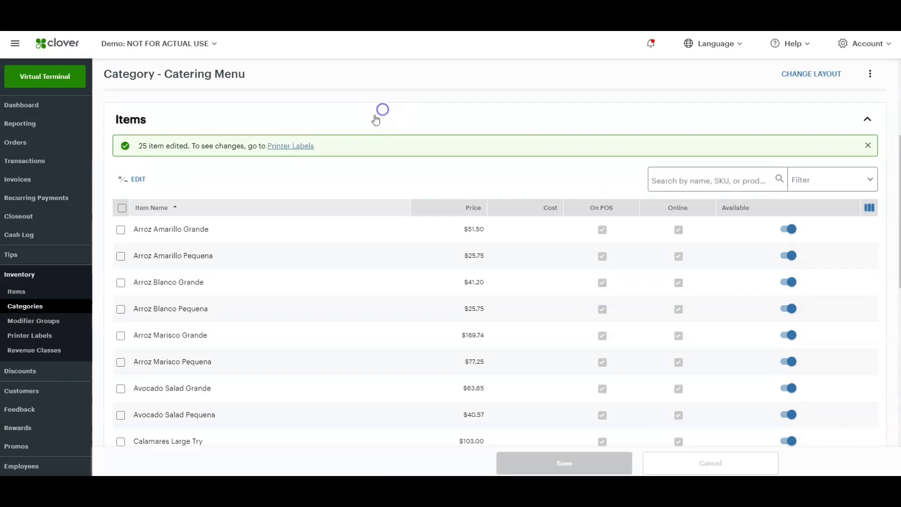
left_click(49, 336)
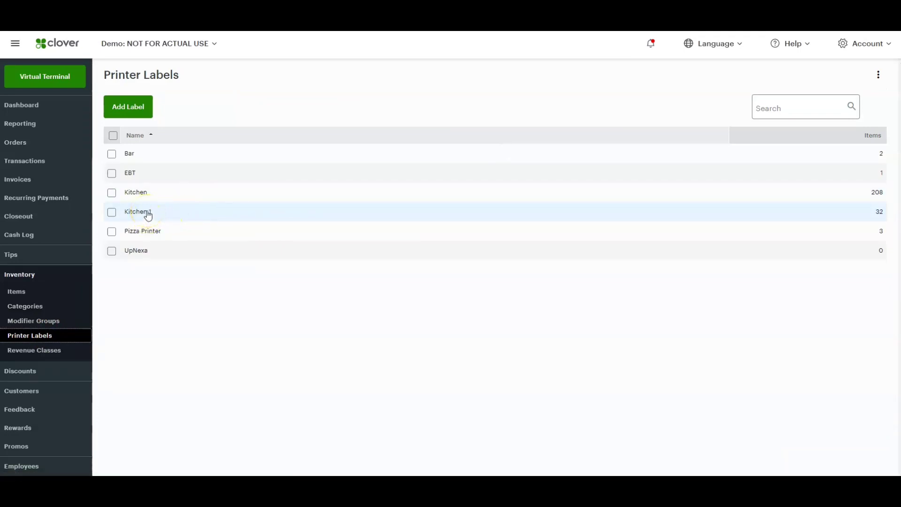
left_click(149, 216)
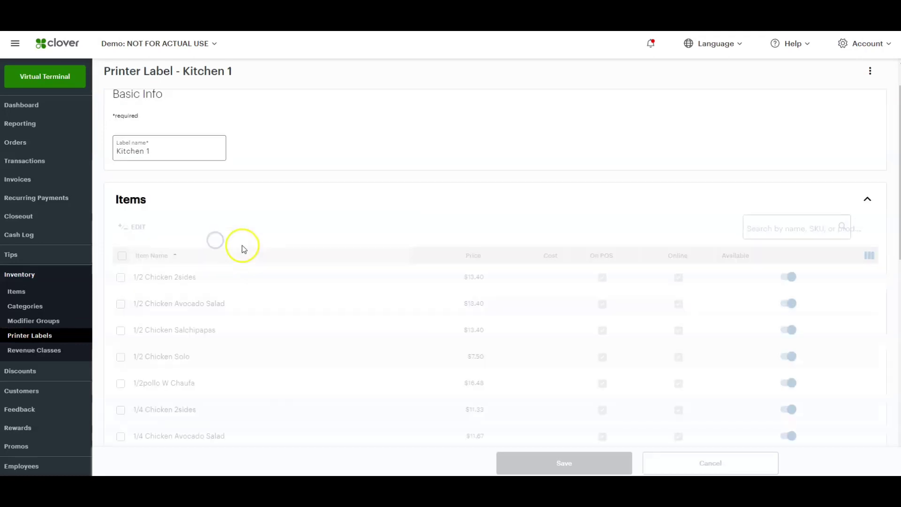
scroll(270, 253, "up", 5)
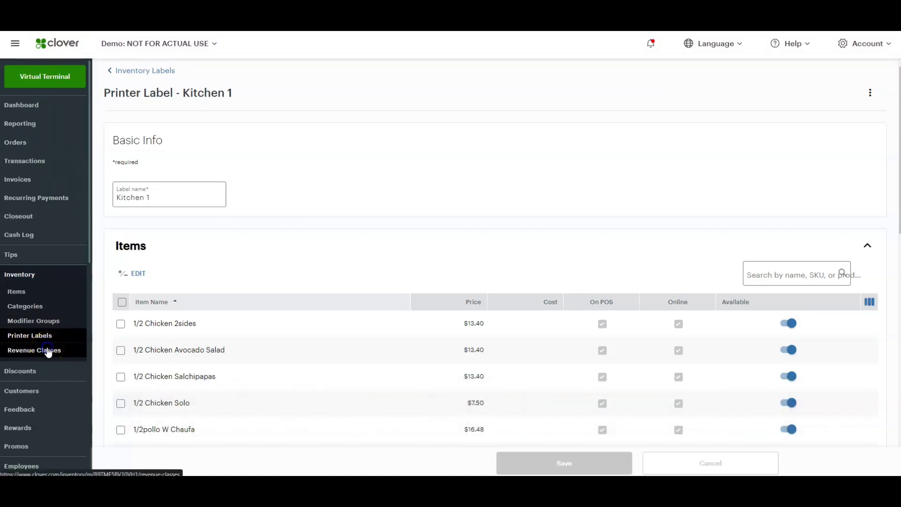
Open the Revenue Classes page under Inventory
left_click(48, 353)
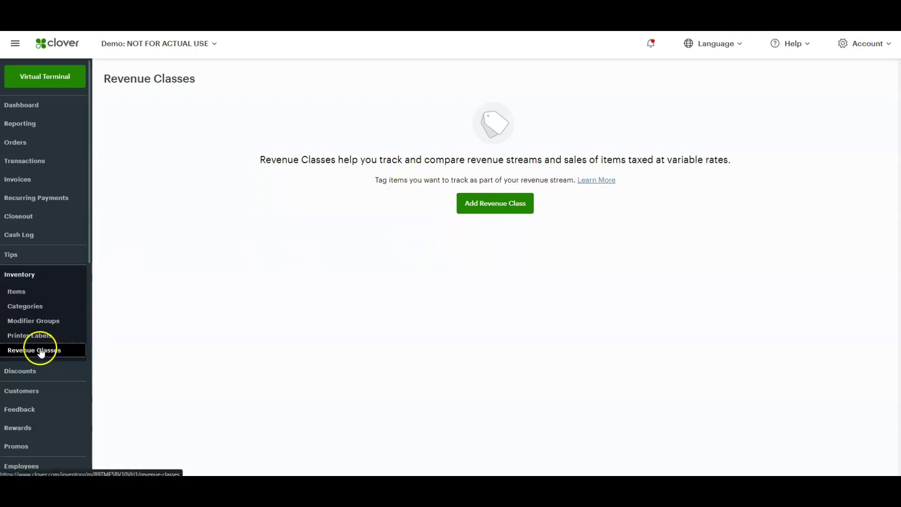
Start a new revenue class named 'Food'
left_click(494, 202)
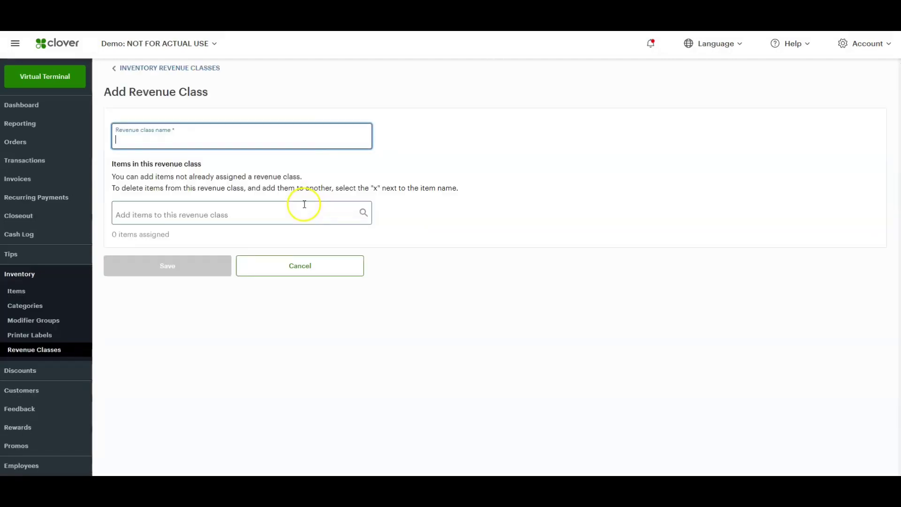
type("foo")
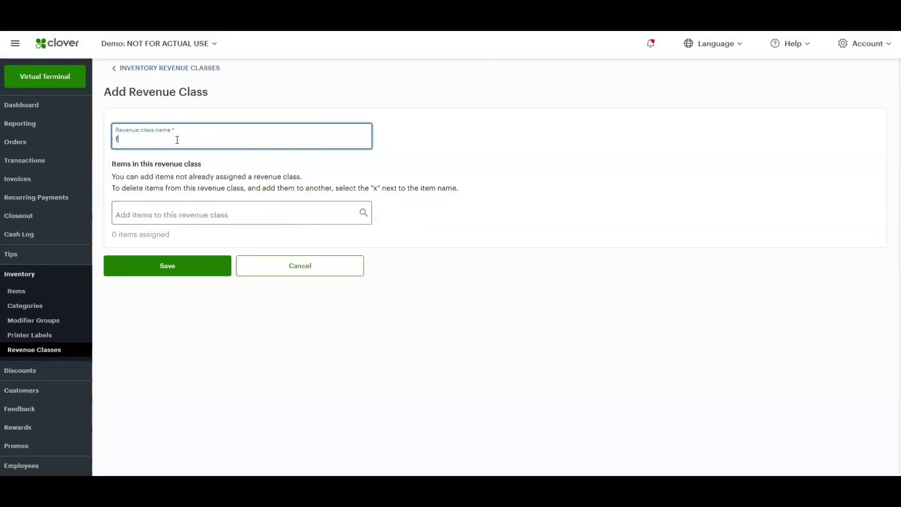
key("BackSpace")
key("BackSpace")
key("BackSpace")
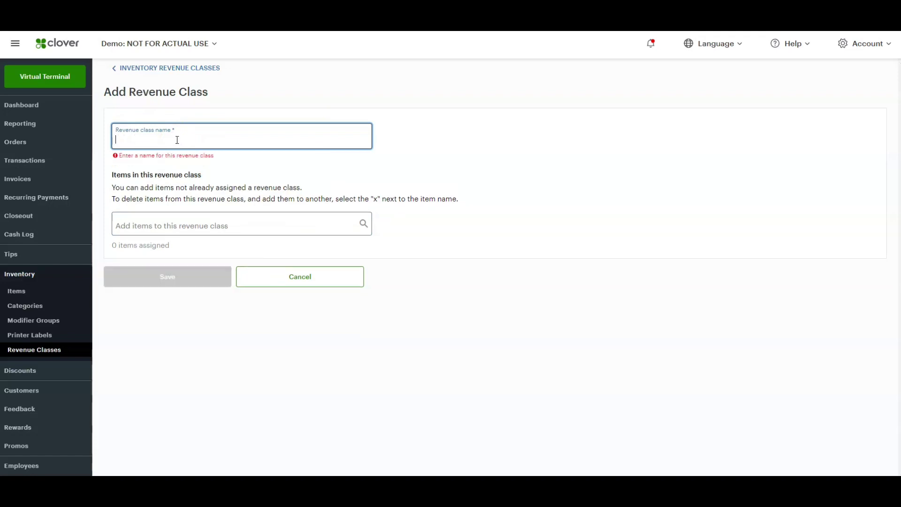
type("Food")
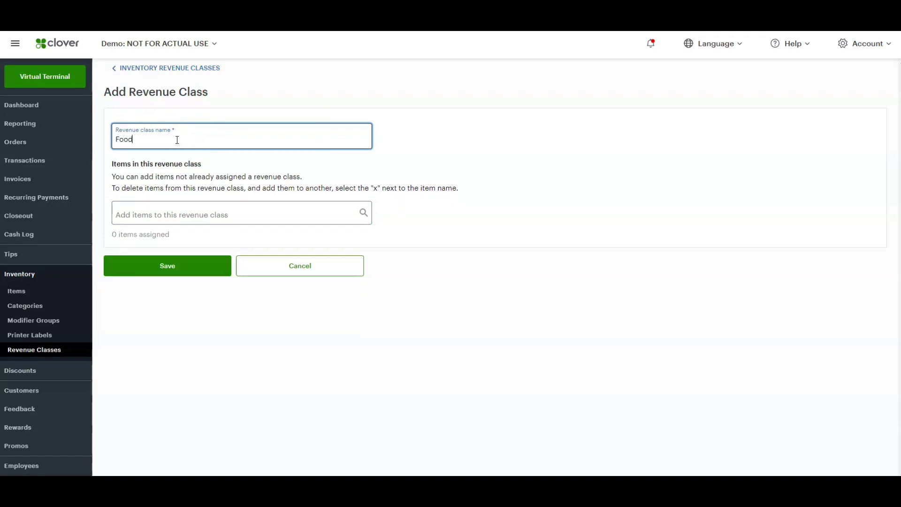
Add eight chicken items, from 1 Pollo Solo to 1/4 Chicken 2sides, to Food and save
left_click(211, 212)
scroll(207, 279, "down", 5)
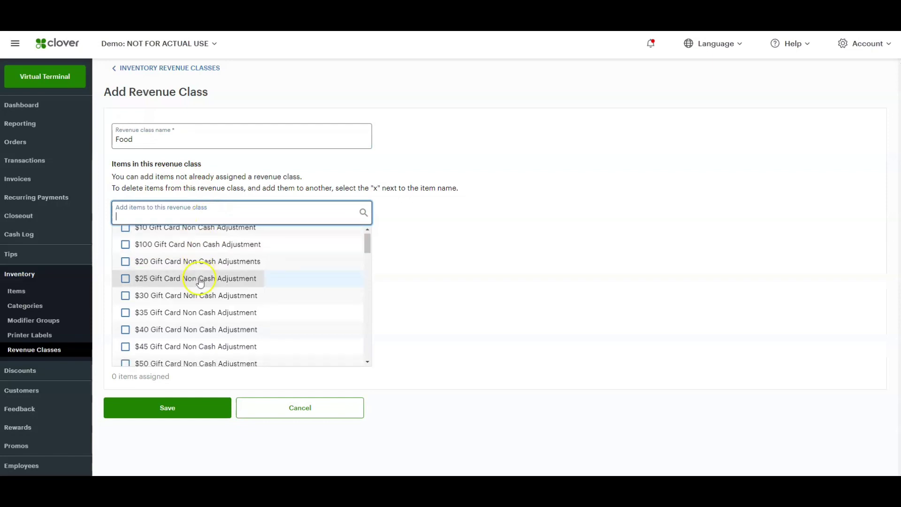
scroll(197, 277, "up", 2)
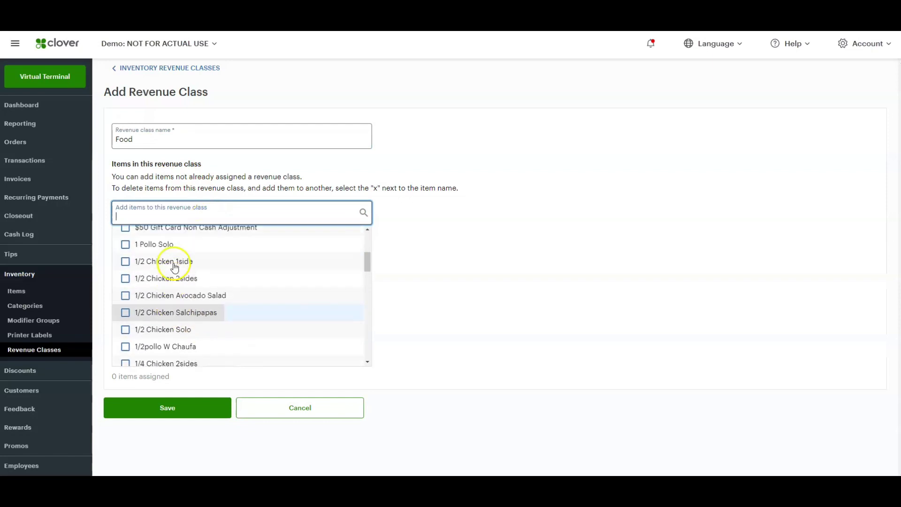
left_click(125, 245)
left_click(126, 262)
left_click(125, 279)
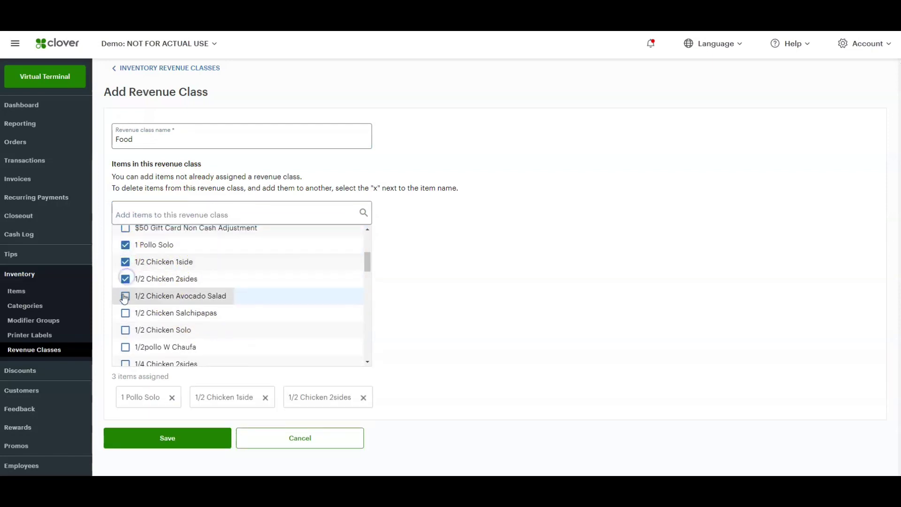
left_click(126, 296)
left_click(126, 313)
left_click(125, 331)
left_click(125, 347)
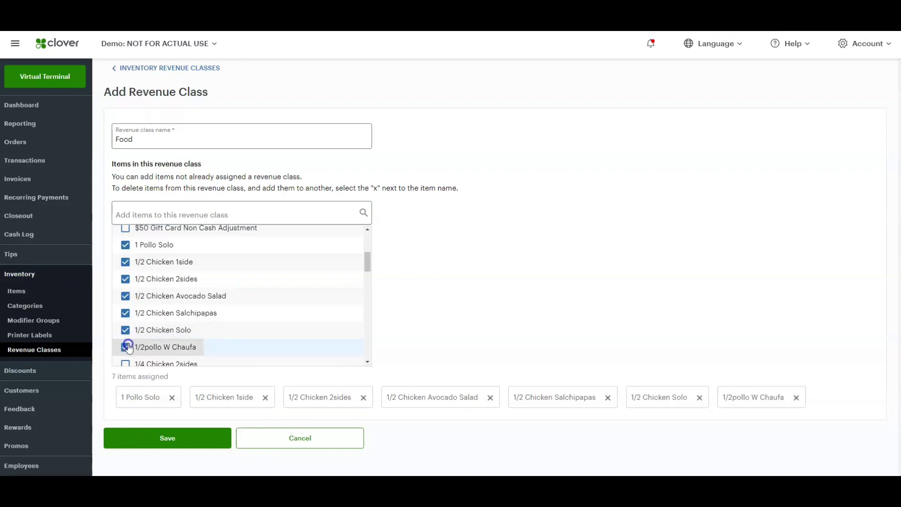
left_click(125, 363)
left_click(182, 467)
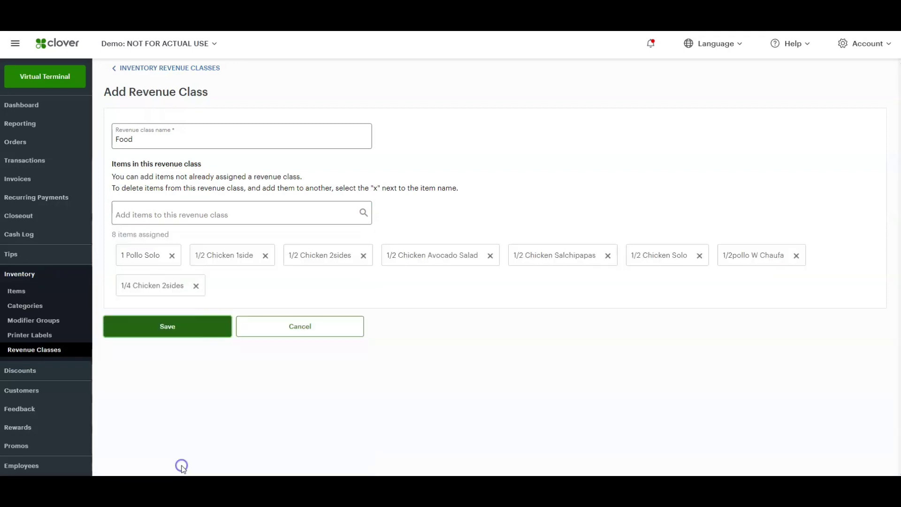